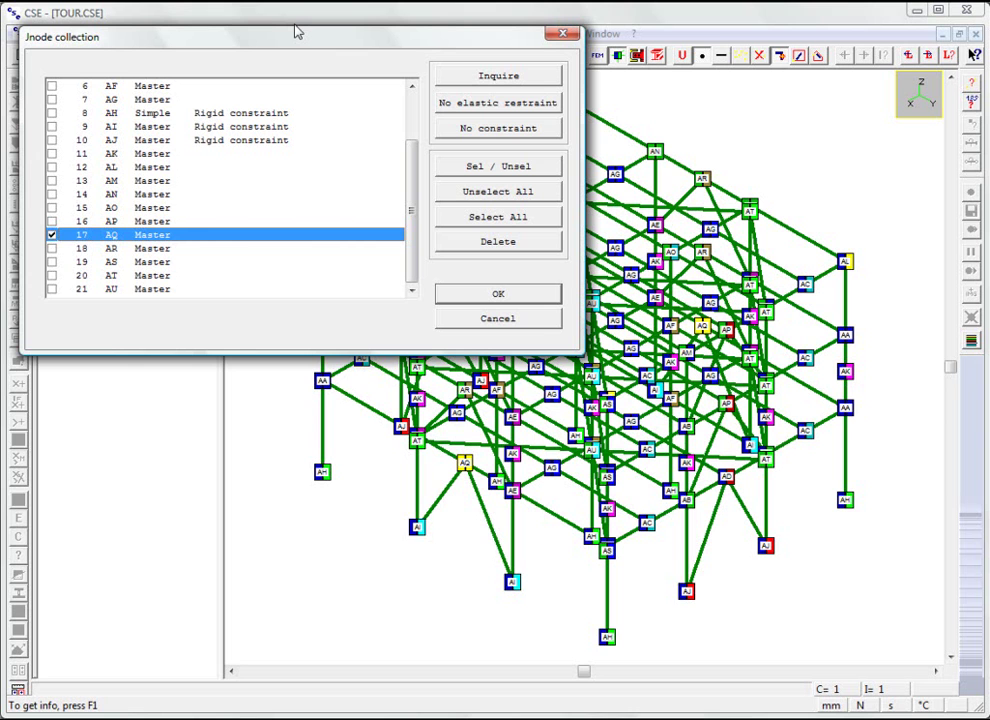
- Confirm jnode AQ in the jnode collection and show its 3D node model in the YZ view
click(514, 294)
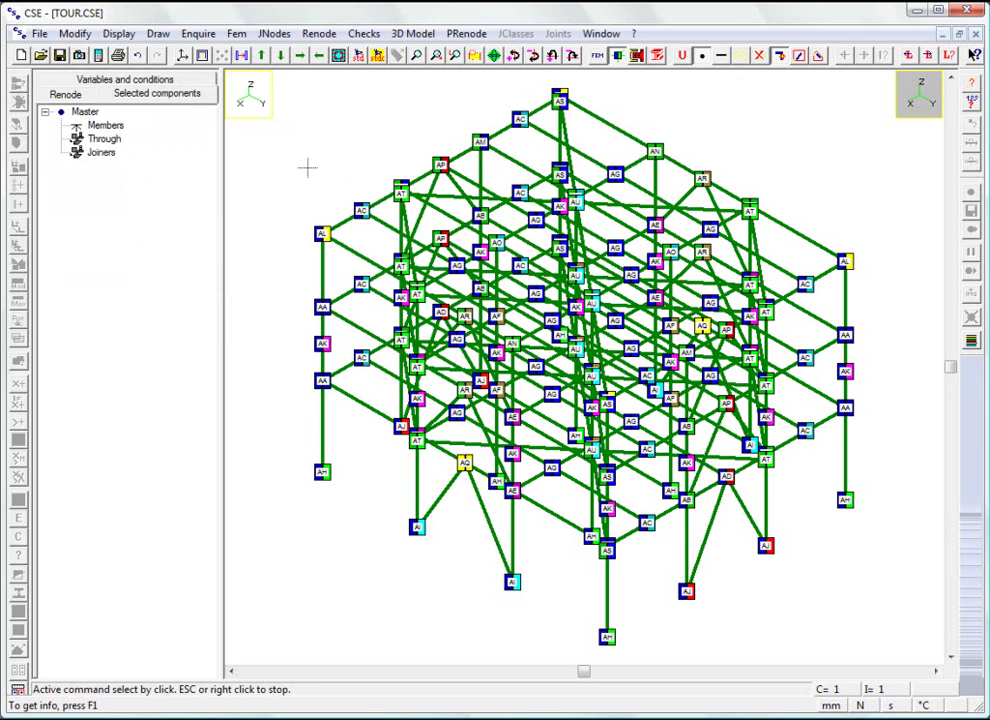
click(490, 50)
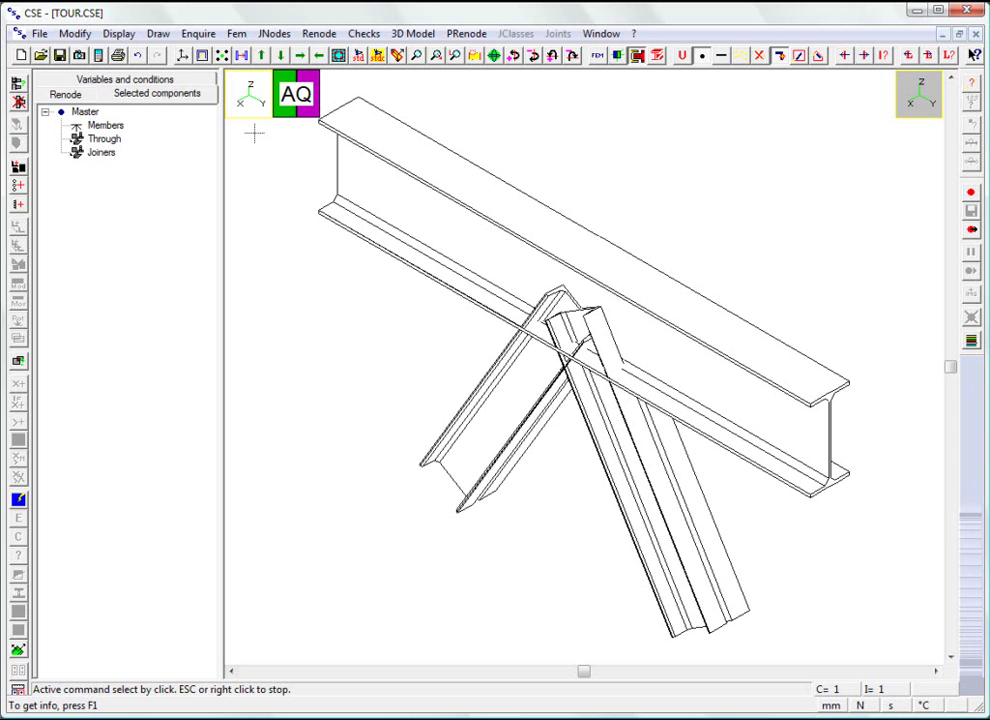
click(252, 98)
click(440, 285)
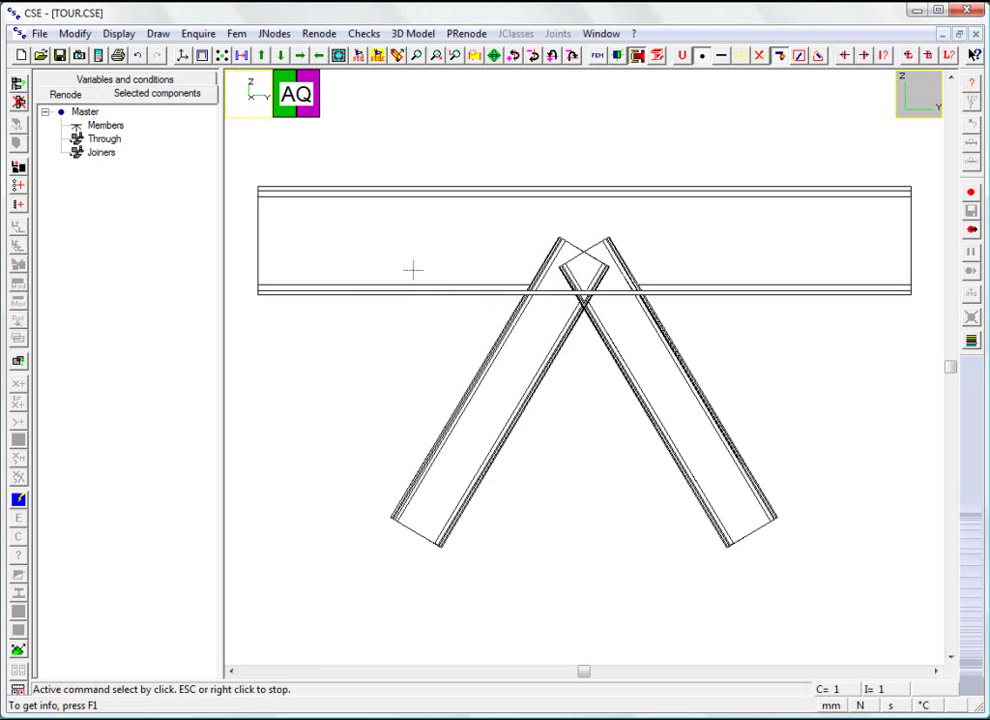
- Display scene points with Delta S 20 and measure along the m2 strut's outer edge from its upper corner to just below the beam
scroll(597, 232, up, 3)
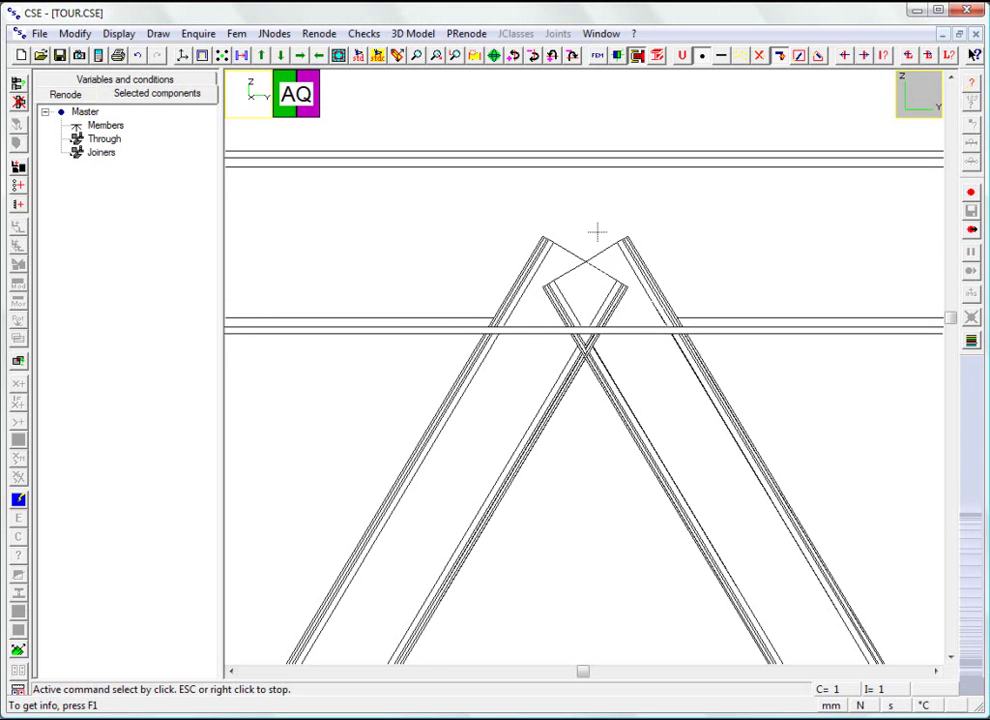
click(245, 77)
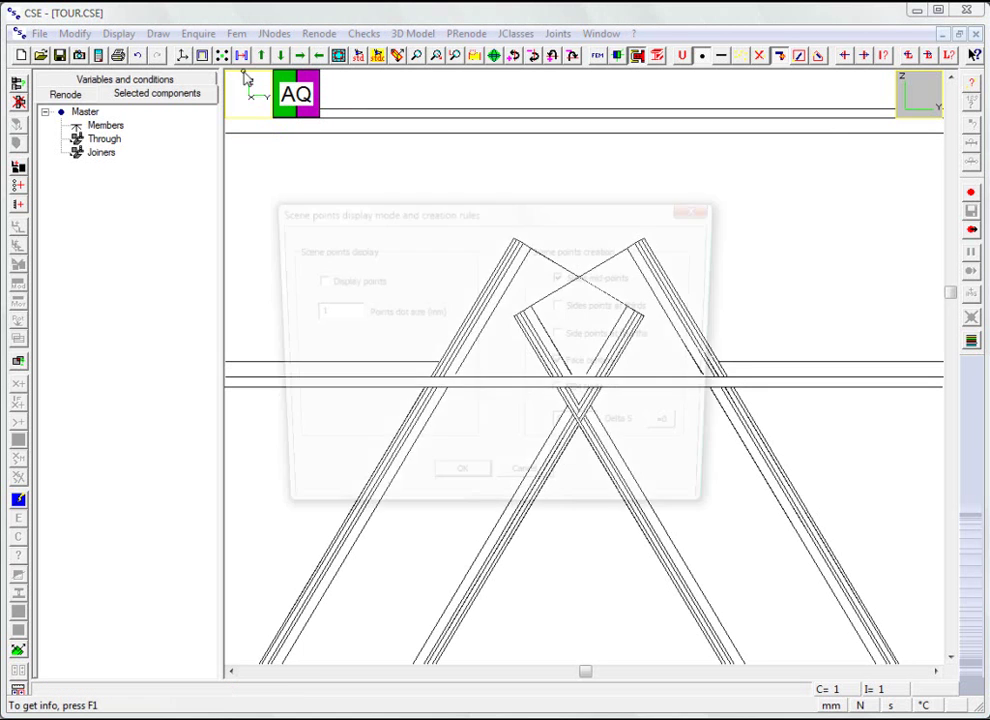
double_click(564, 430)
text(20)
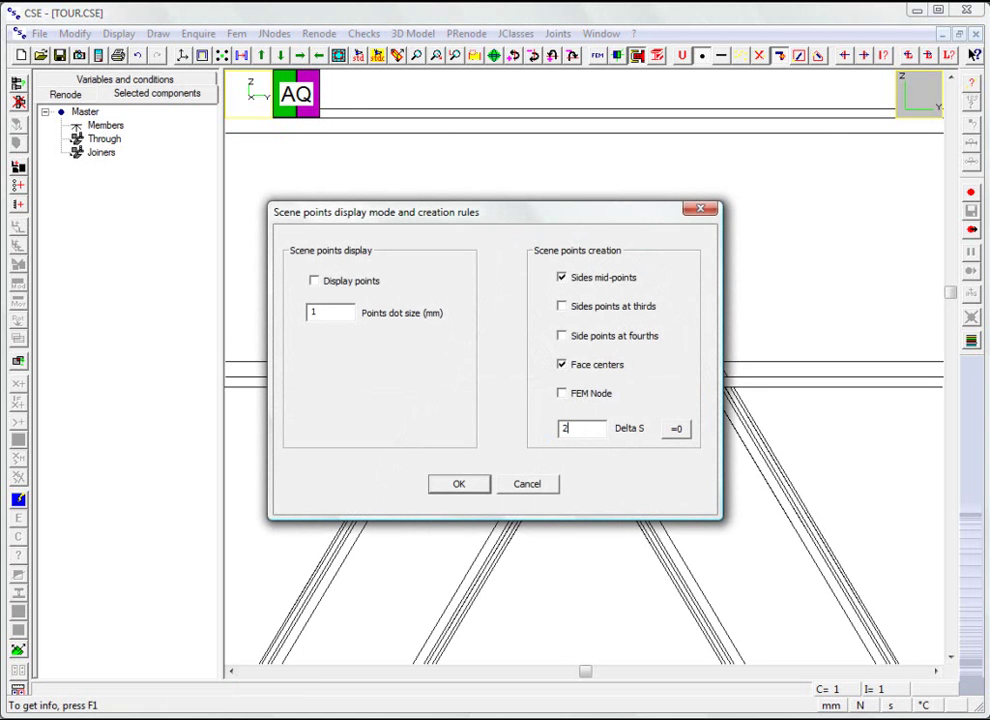
click(336, 281)
click(462, 483)
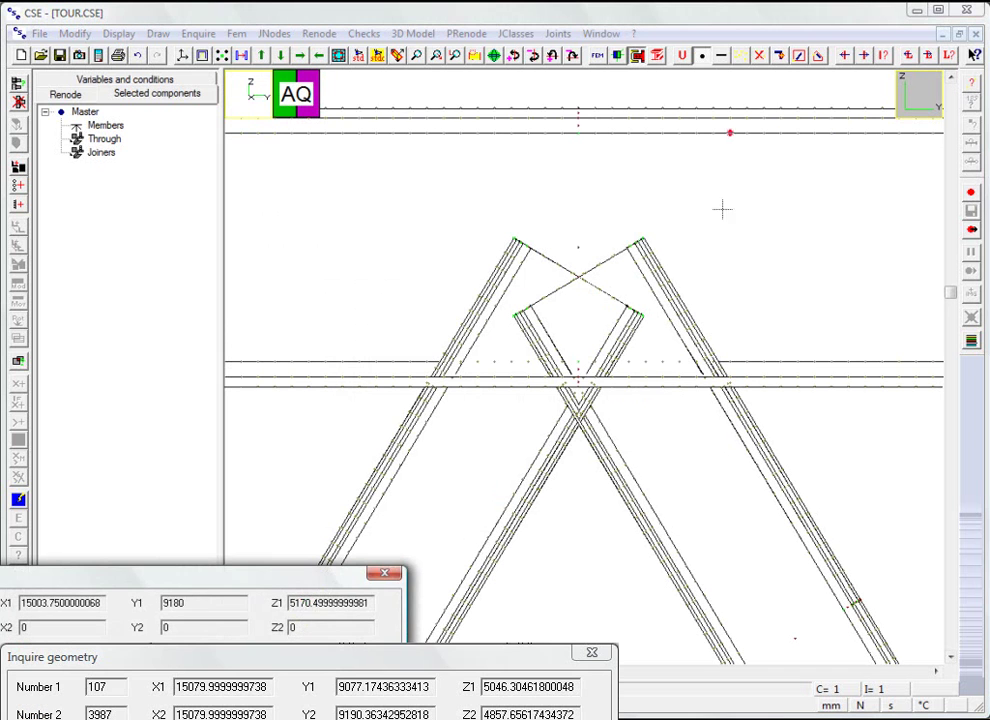
click(641, 240)
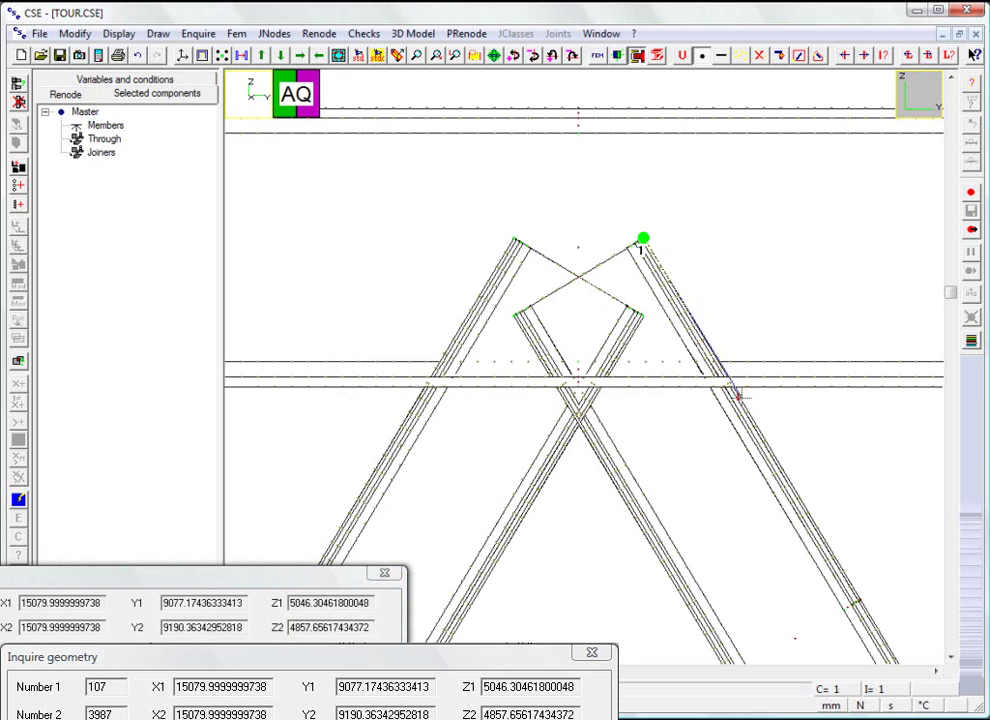
click(738, 397)
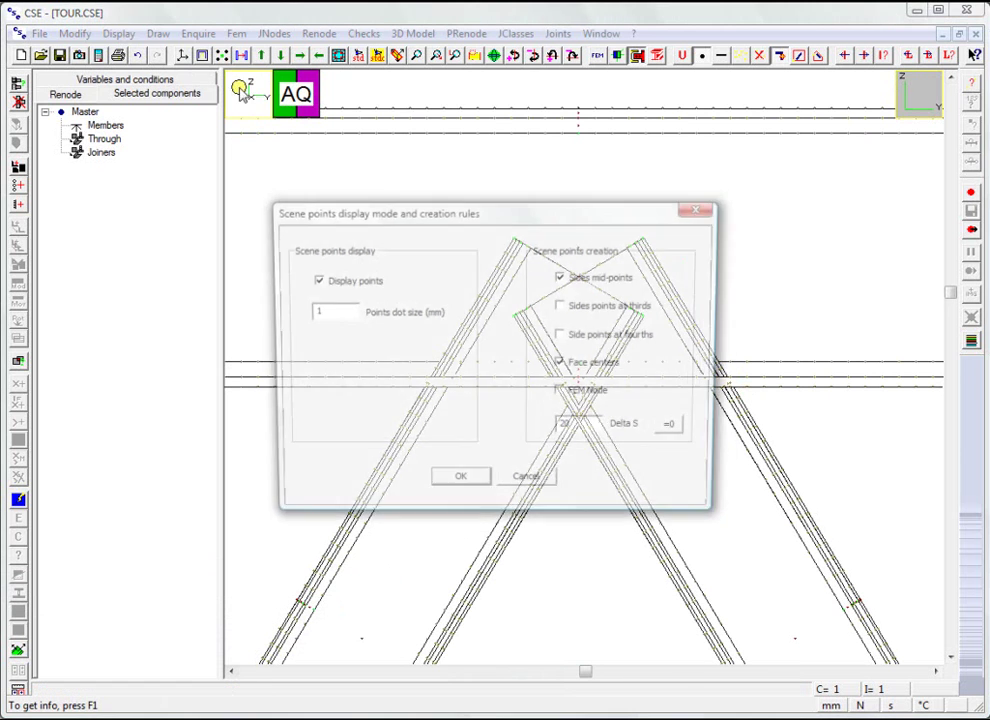
- Hide the scene points and reset Delta S to 0
click(225, 56)
click(343, 280)
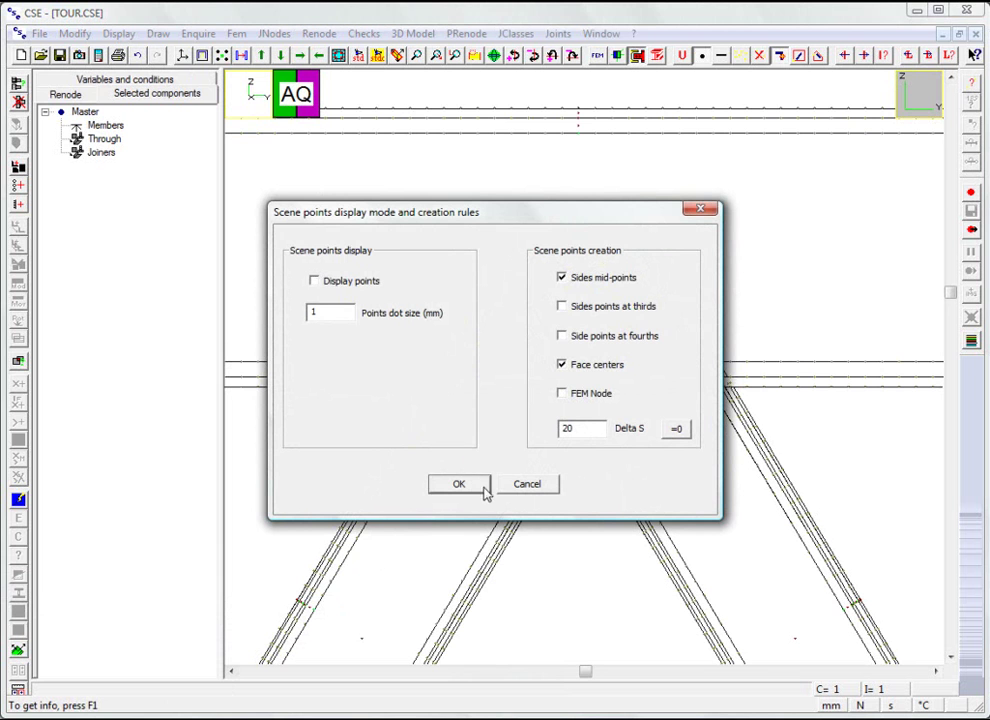
click(677, 428)
click(459, 484)
- Shorten strut m2 numerically with an extension value of -230 mm
click(658, 442)
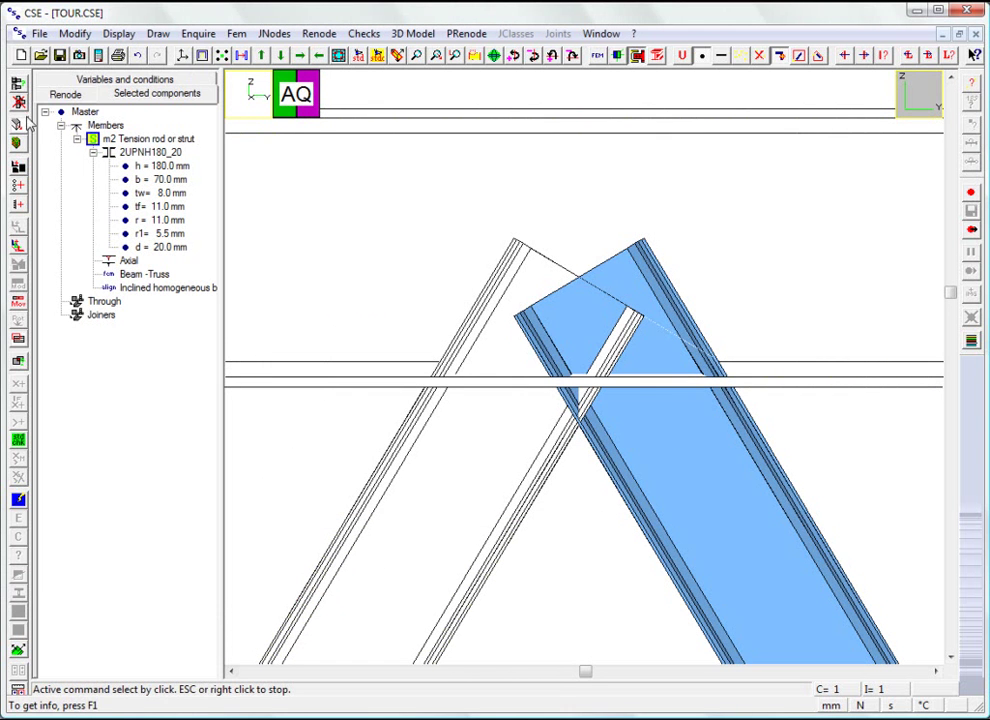
click(47, 145)
click(480, 405)
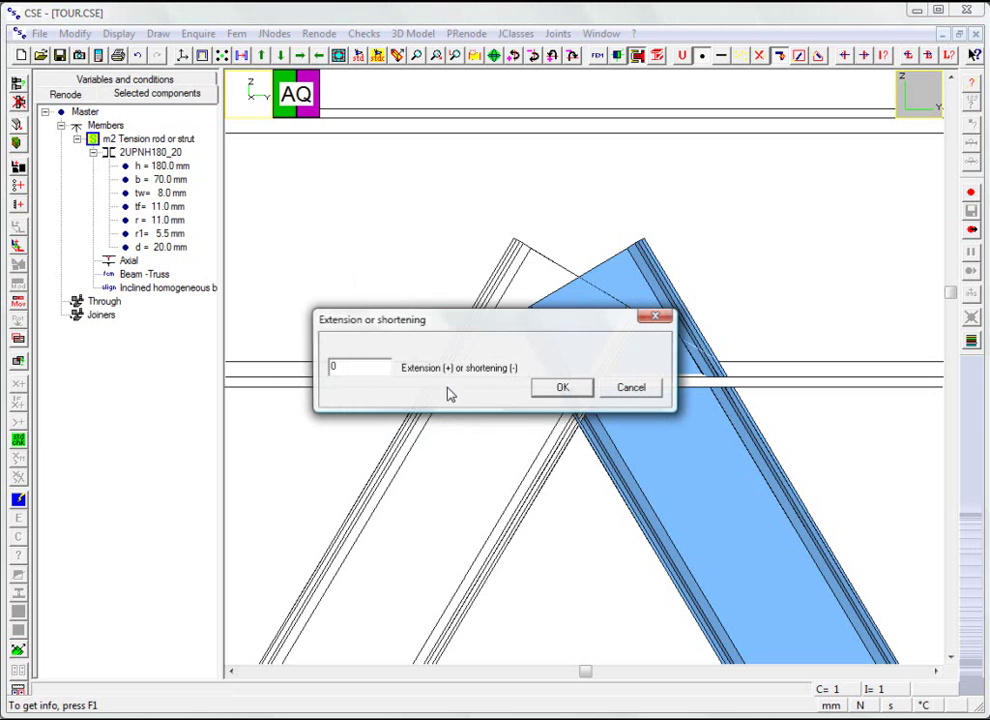
text(-200)
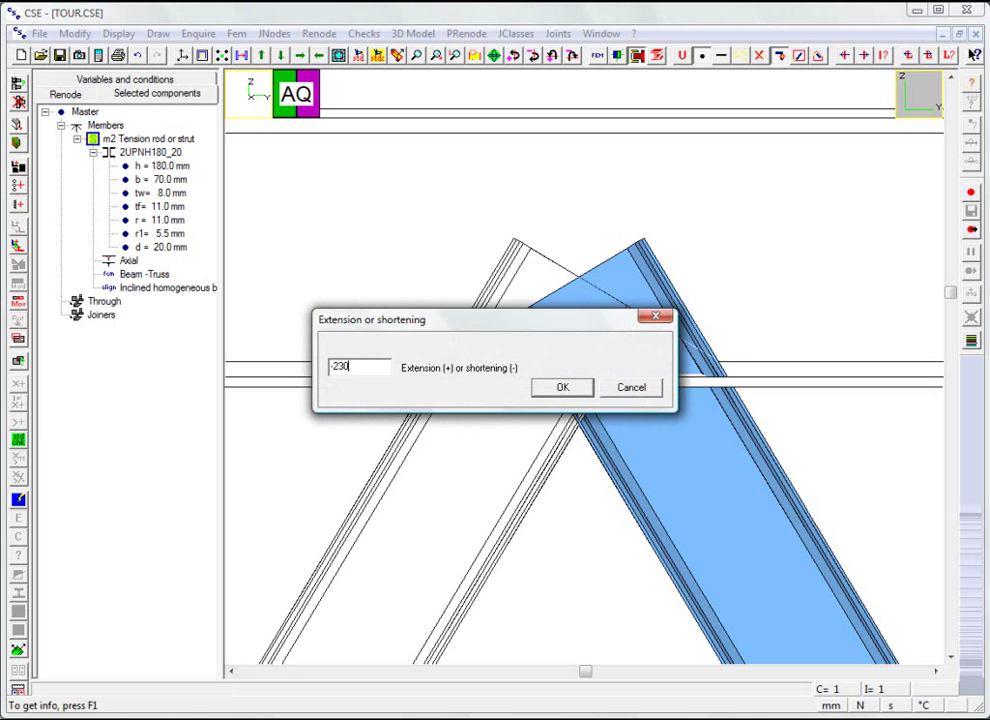
key(Return)
- Shorten the opposite strut m3 by the same numerical amount, leaving m2 out of the selection
click(495, 466)
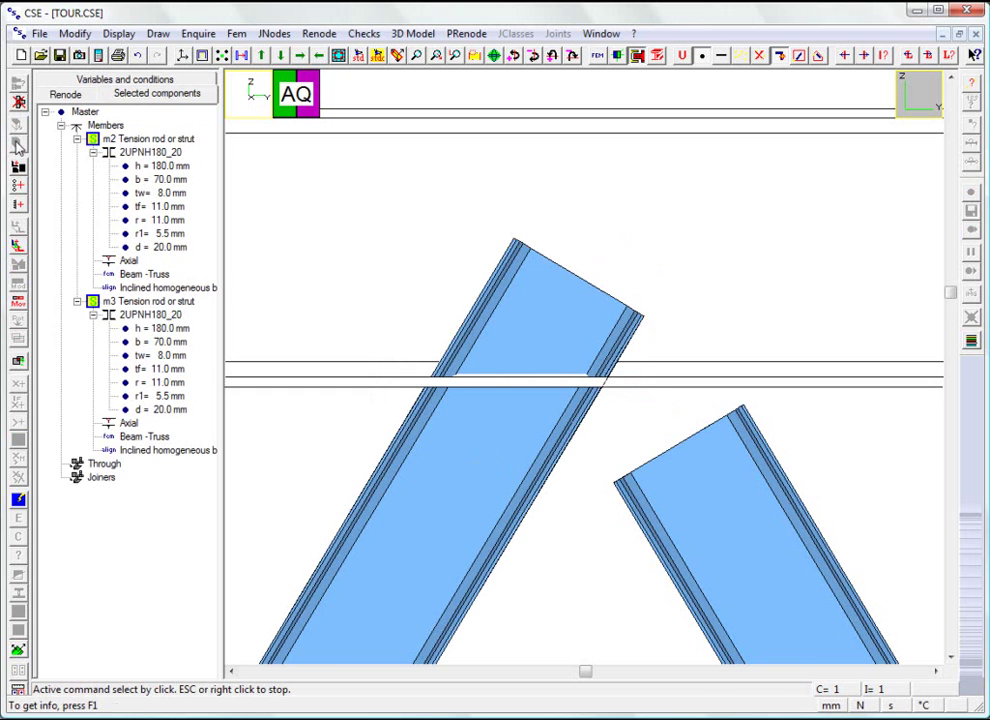
click(650, 448)
click(18, 100)
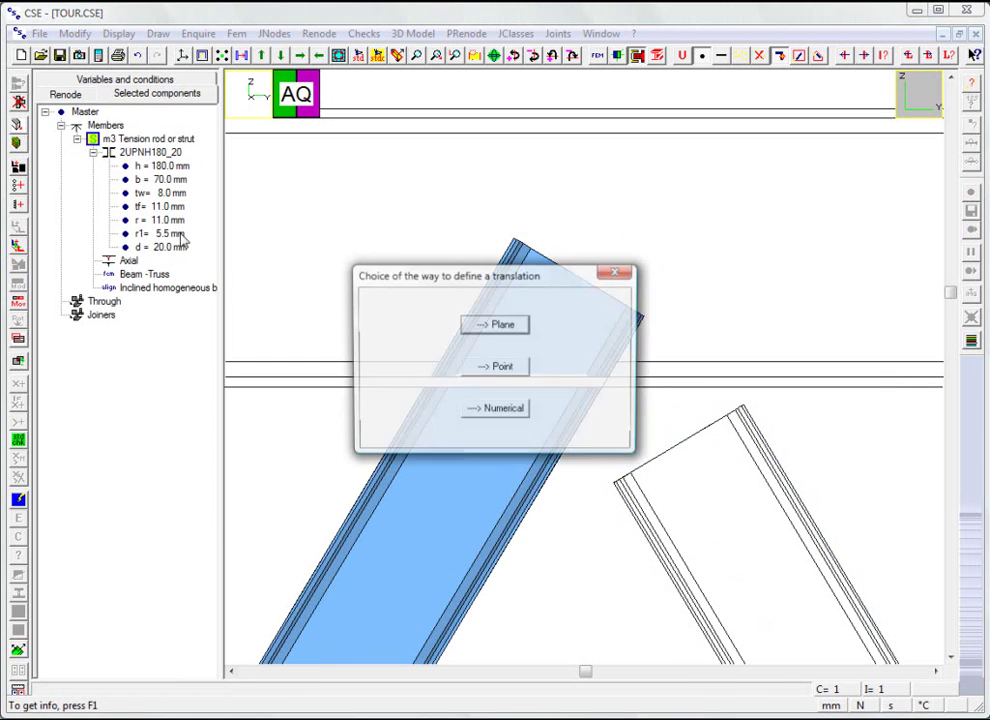
click(477, 411)
click(562, 388)
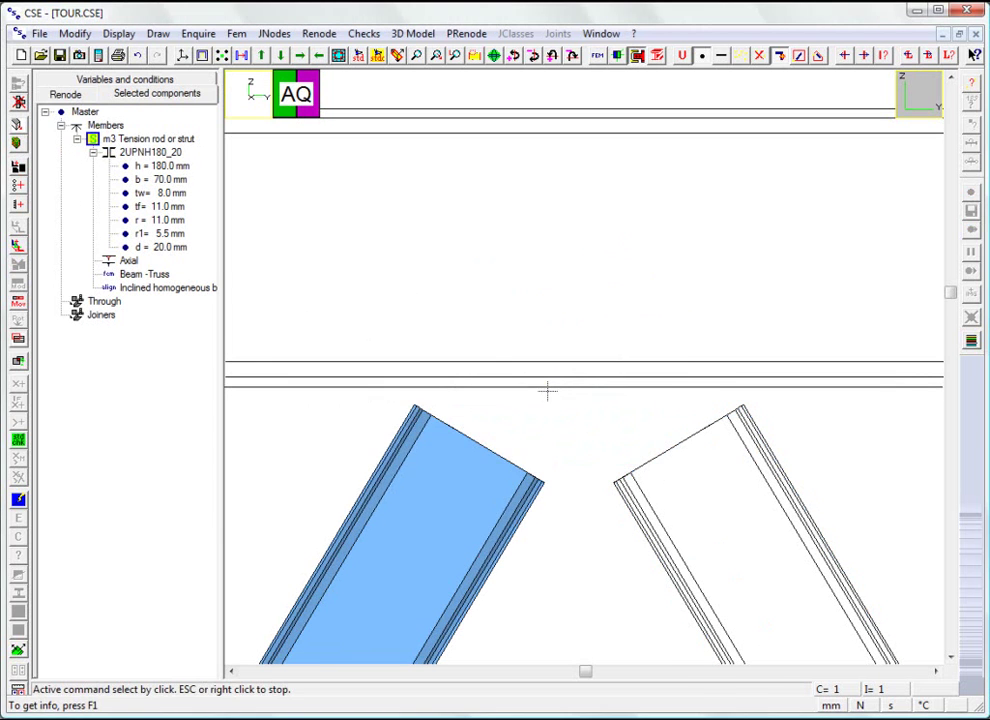
click(486, 477)
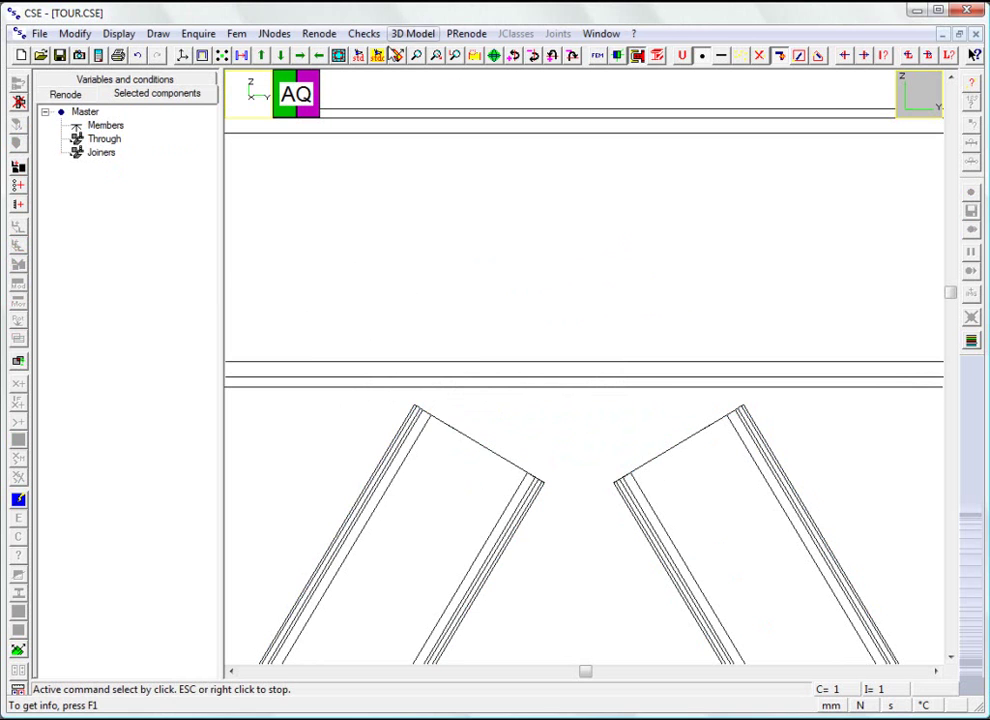
- Isolate the IPE 330 beam m1 by extracting only the selected objects instead of the selected groups
click(284, 50)
click(445, 457)
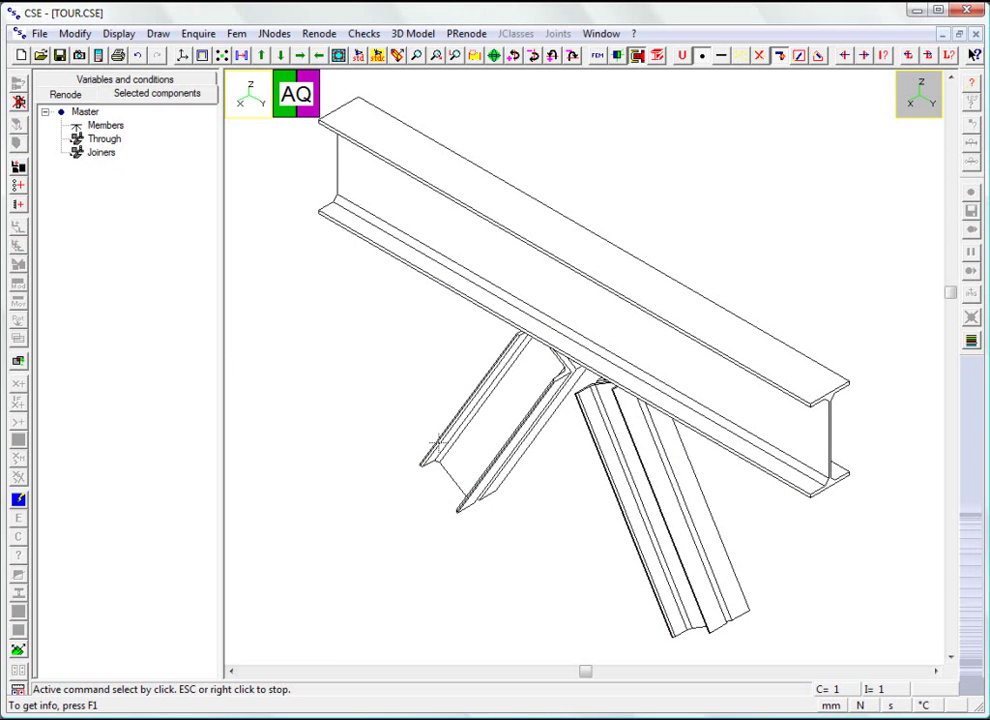
click(440, 192)
click(474, 56)
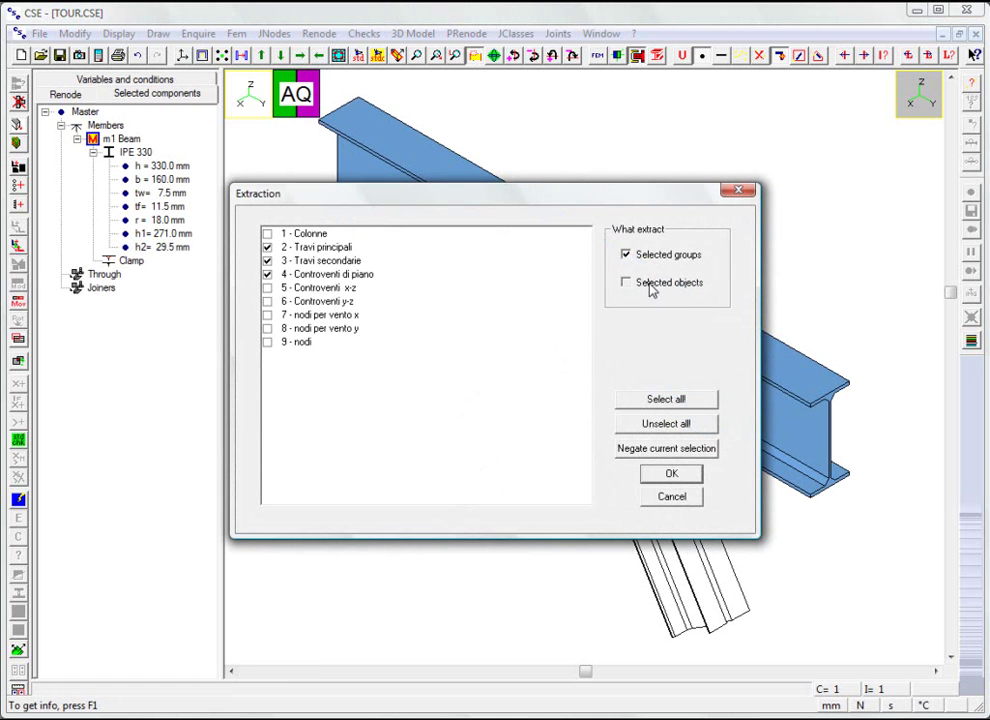
click(650, 283)
click(669, 474)
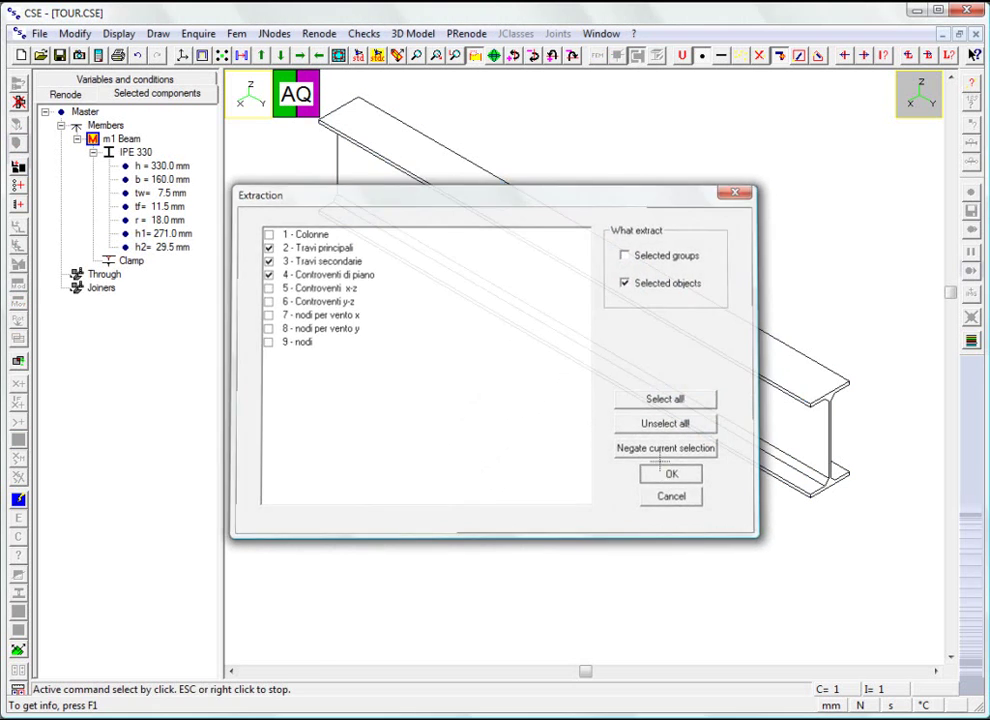
- Display the scene points on the isolated beam, with its underside in view
click(572, 56)
click(572, 56)
click(572, 56)
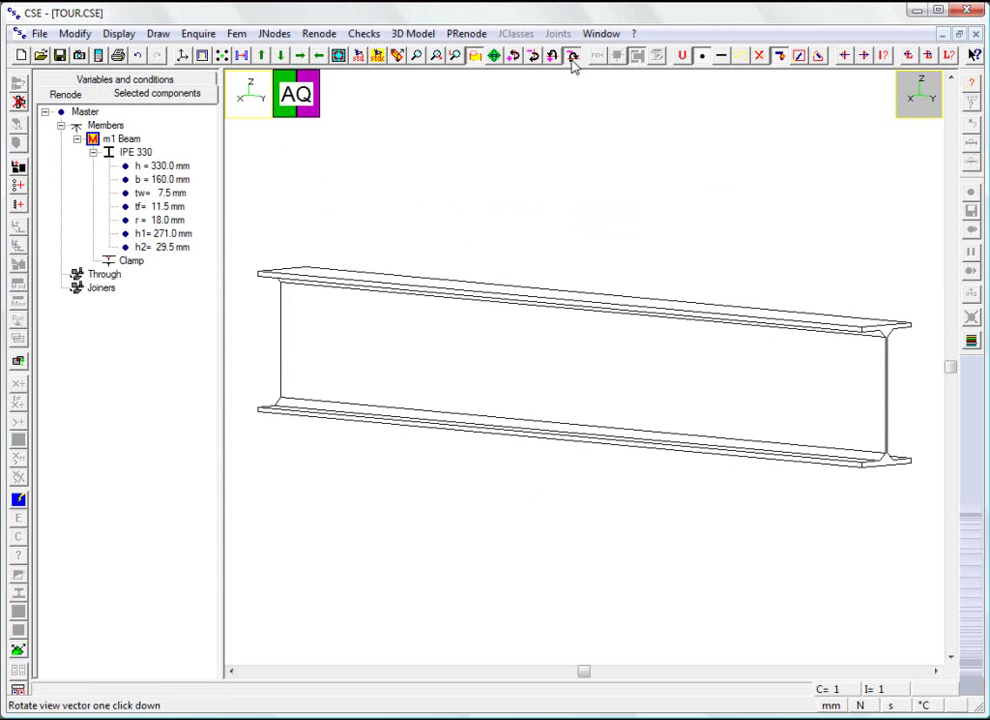
click(572, 56)
click(572, 56)
click(538, 57)
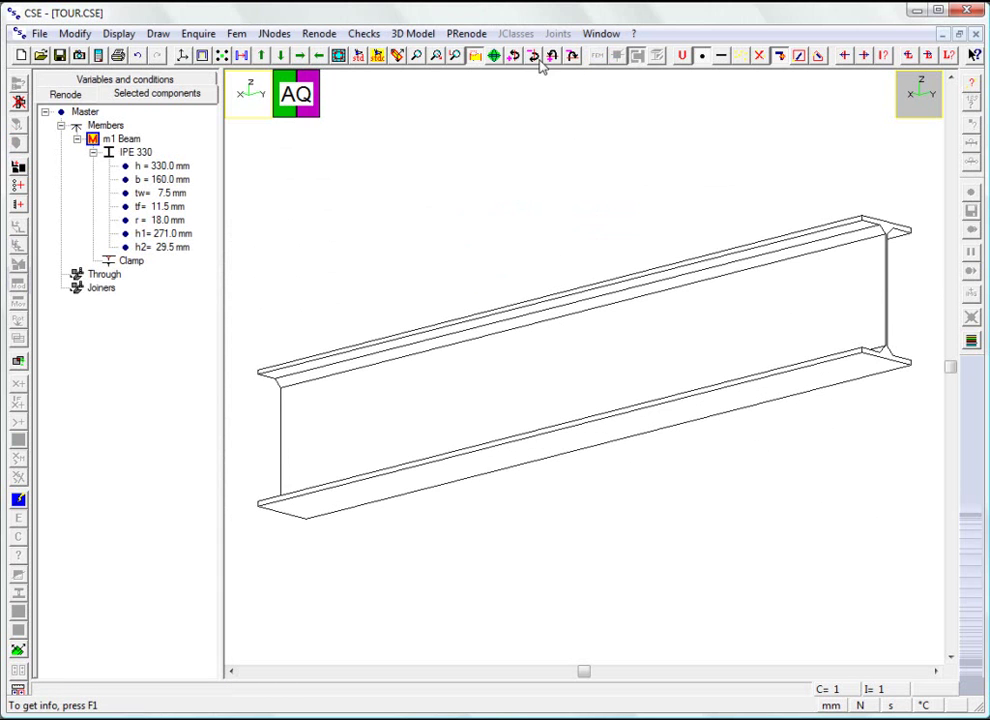
click(222, 55)
click(355, 283)
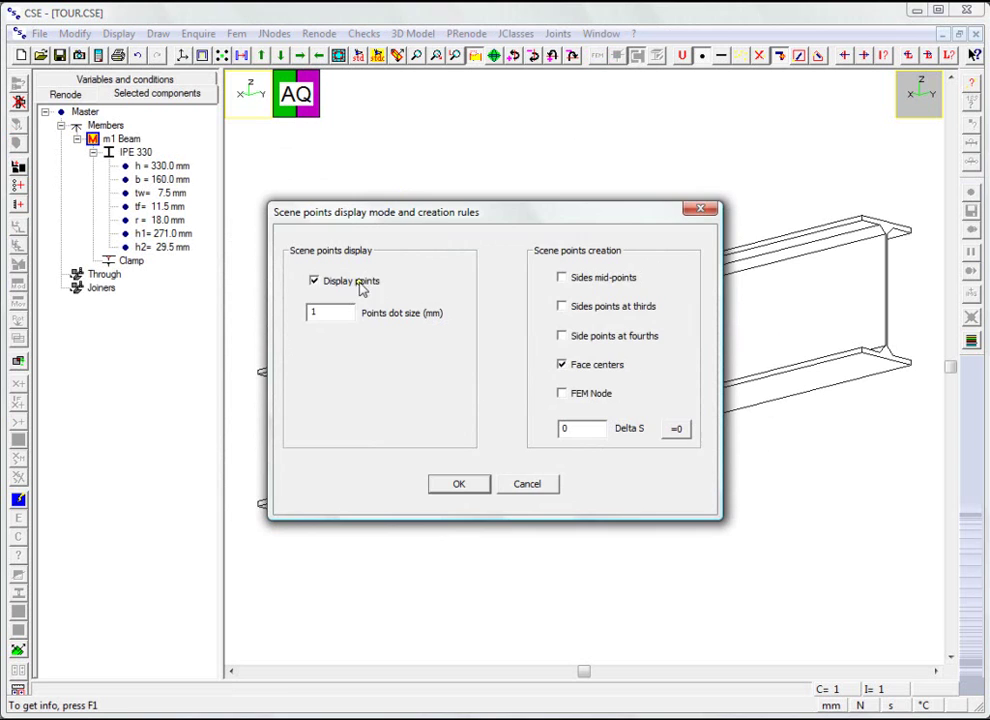
click(478, 485)
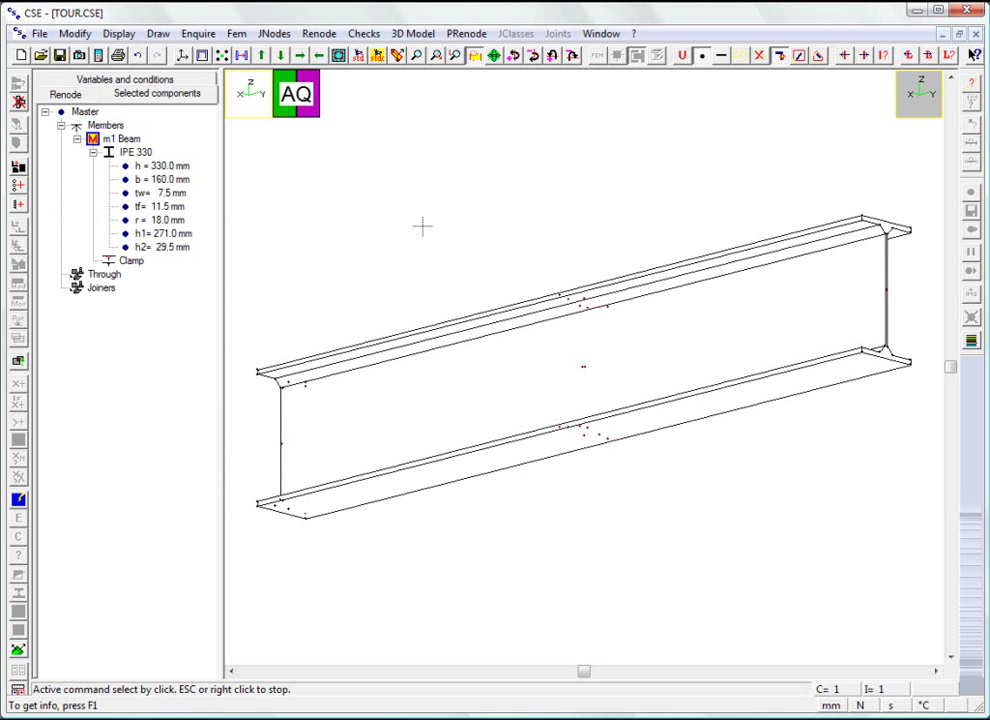
- Create a rectangular plate with height 600 mm, length 250 mm and thickness 20 mm
click(18, 167)
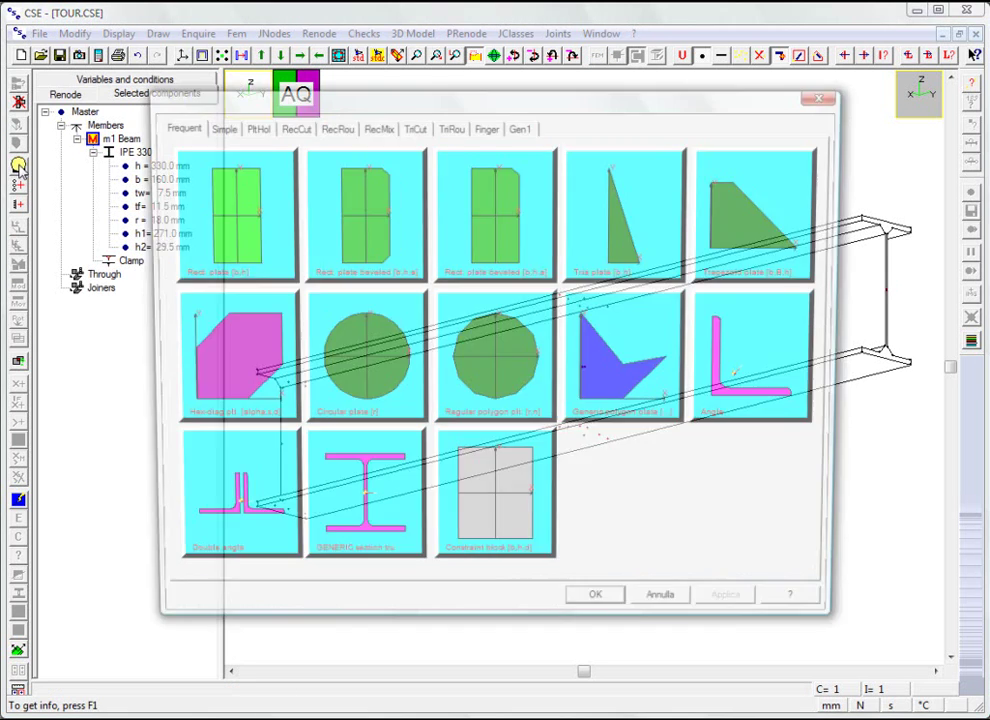
double_click(245, 233)
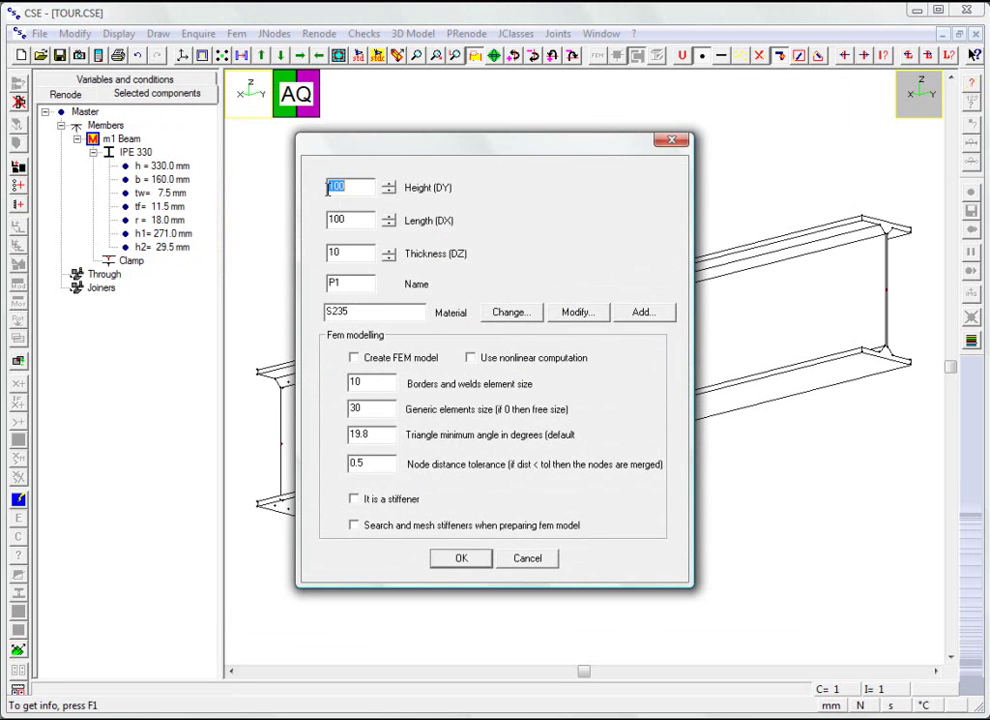
text(600)
key(Tab)
text(250)
key(Tab)
text(20)
click(463, 560)
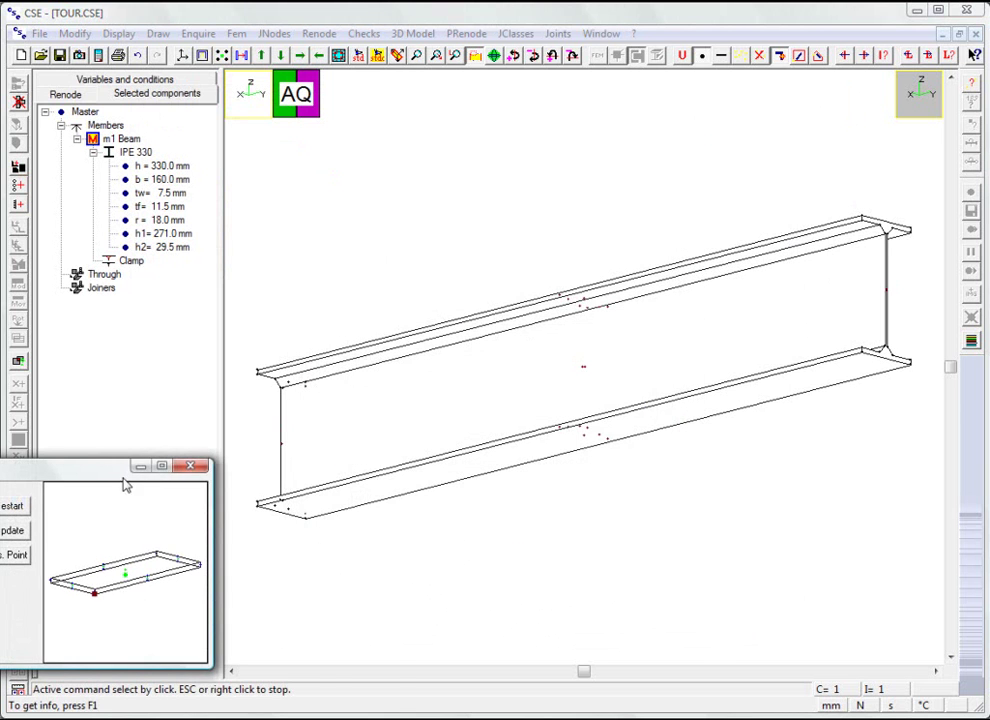
- Rotate the new plate by 90 degrees about each of the X, Y and Z axes
drag(126, 482, 265, 471)
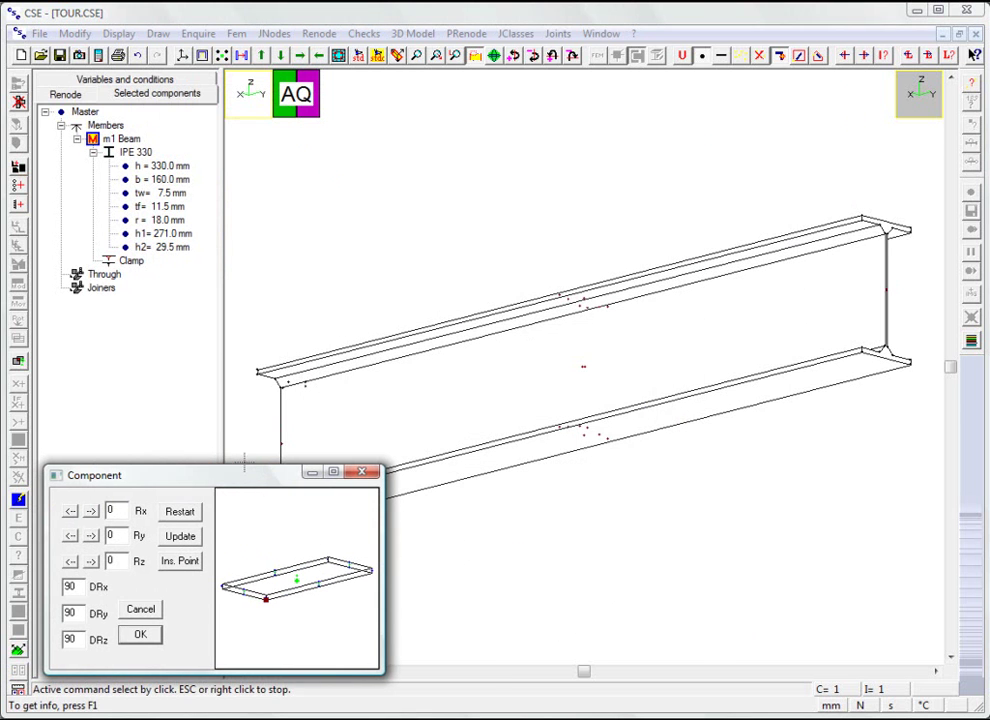
click(91, 511)
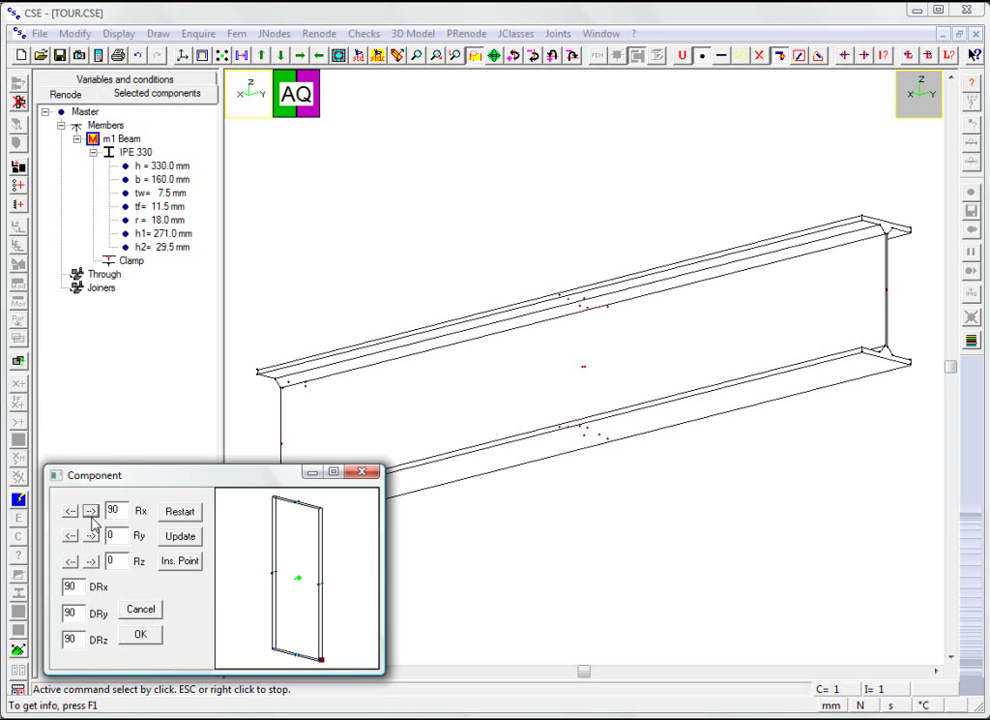
click(91, 536)
click(91, 561)
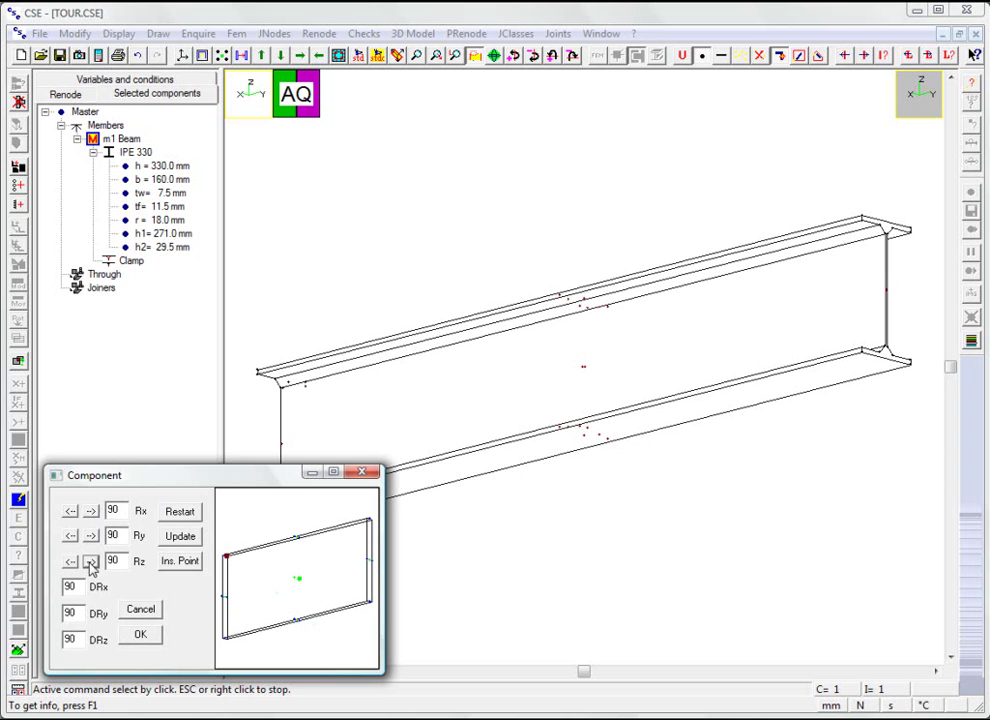
- Set the plate's insertion point to its upper edge's midpoint and place it at the center of the beam's lower flange underside
drag(383, 466, 474, 390)
click(182, 487)
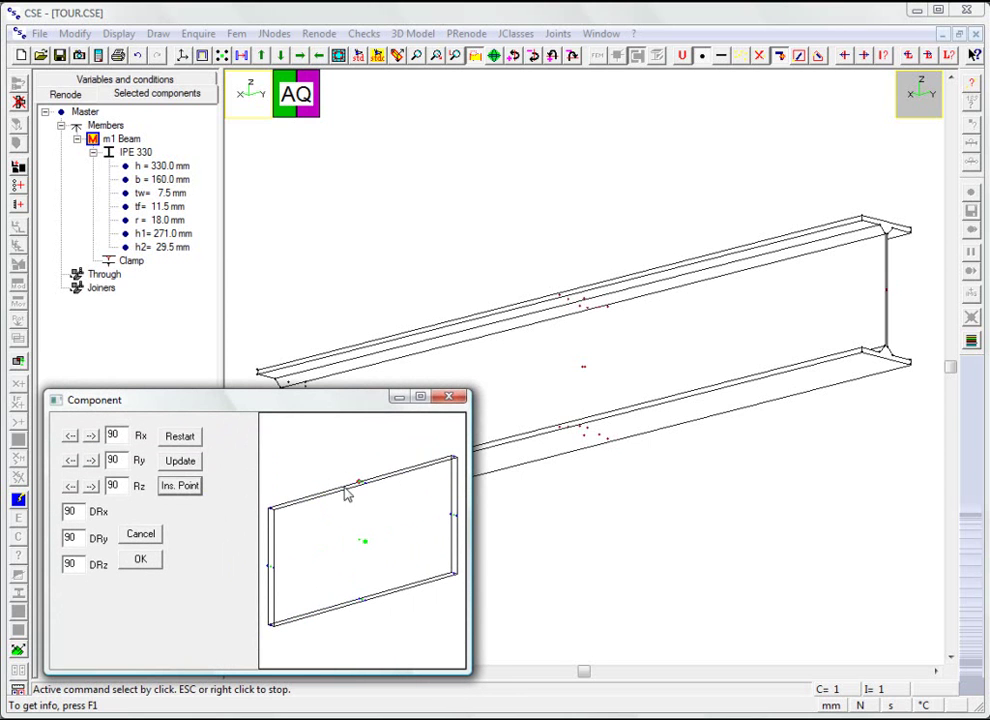
click(362, 484)
click(140, 559)
click(582, 434)
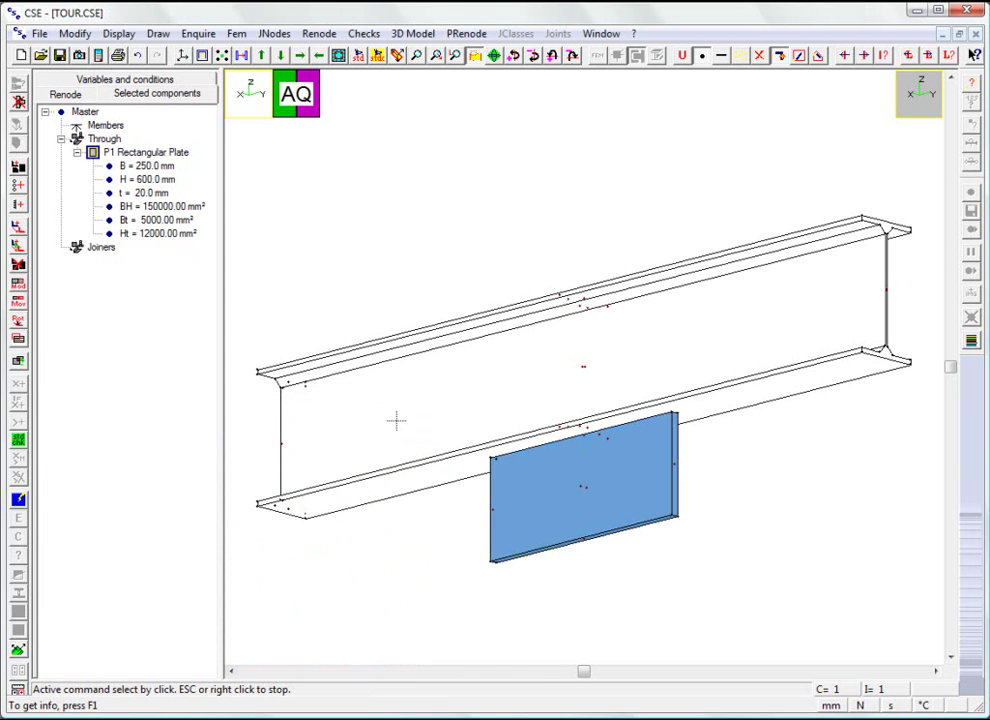
- Hide the scene points around the placed plate
click(225, 57)
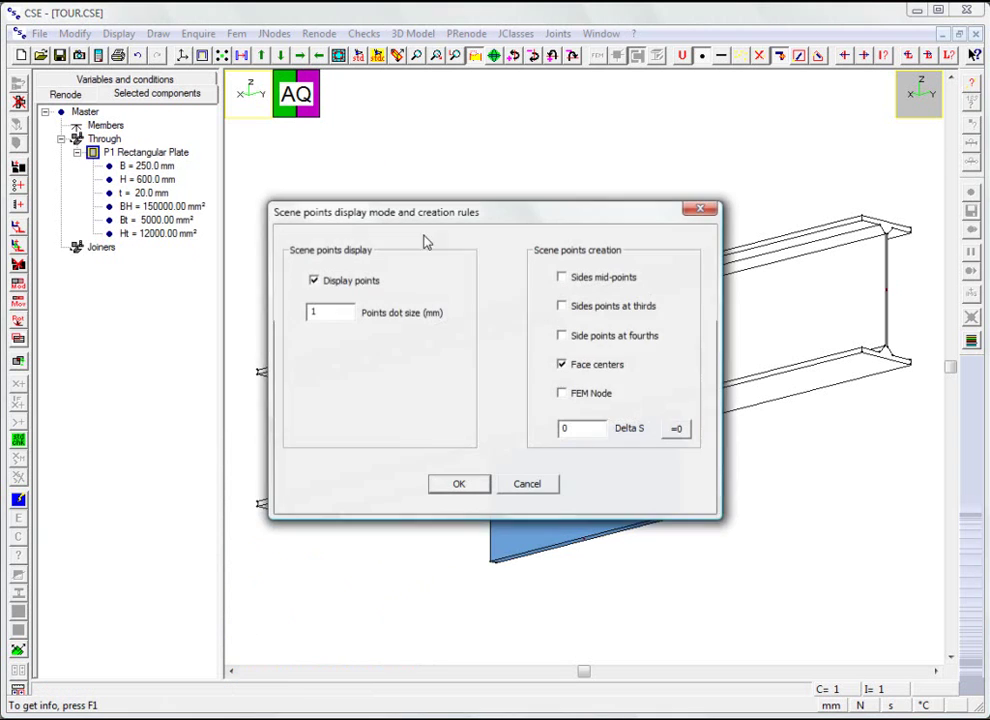
click(340, 281)
click(434, 478)
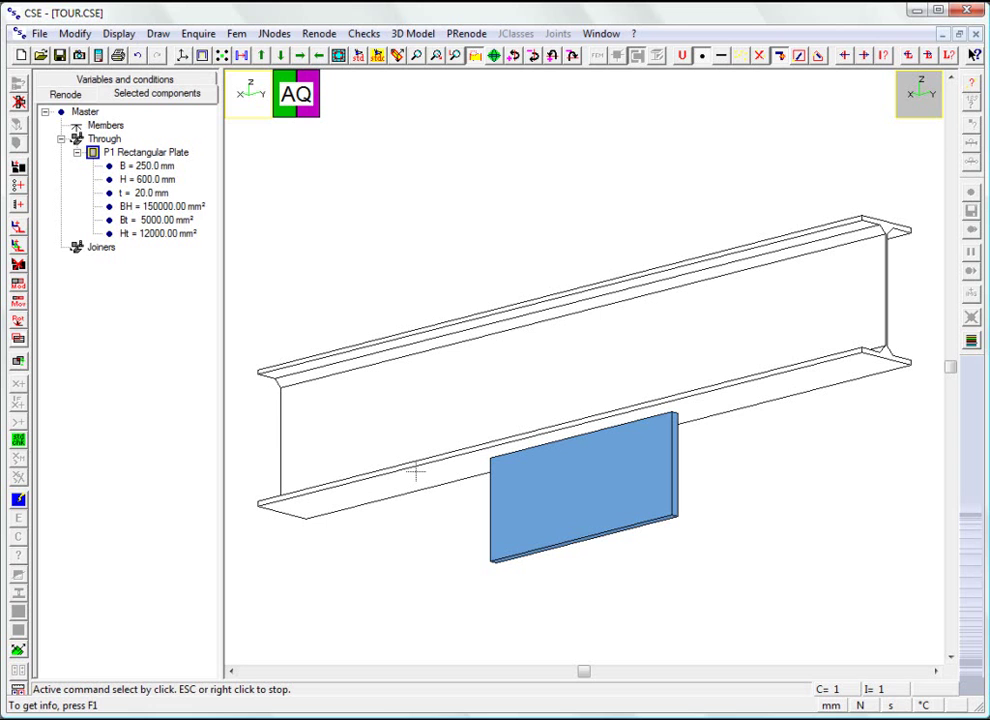
scroll(581, 504, up, 2)
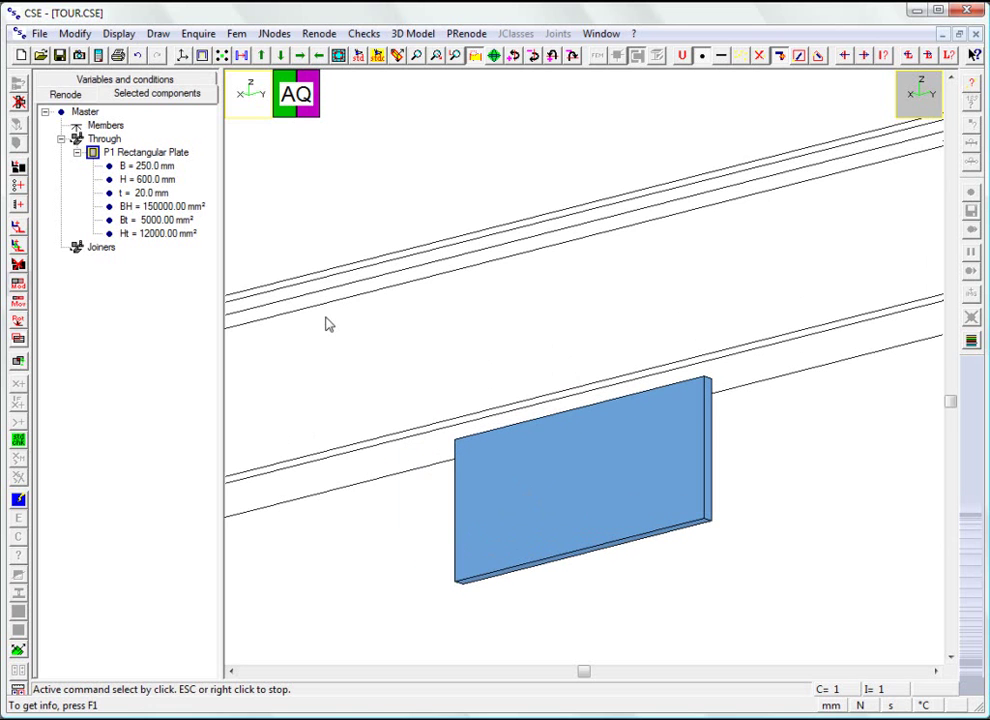
- Weld the plate's upper face to the beam with 10 mm thick fillet welds on all sides longer than 50 mm
click(18, 206)
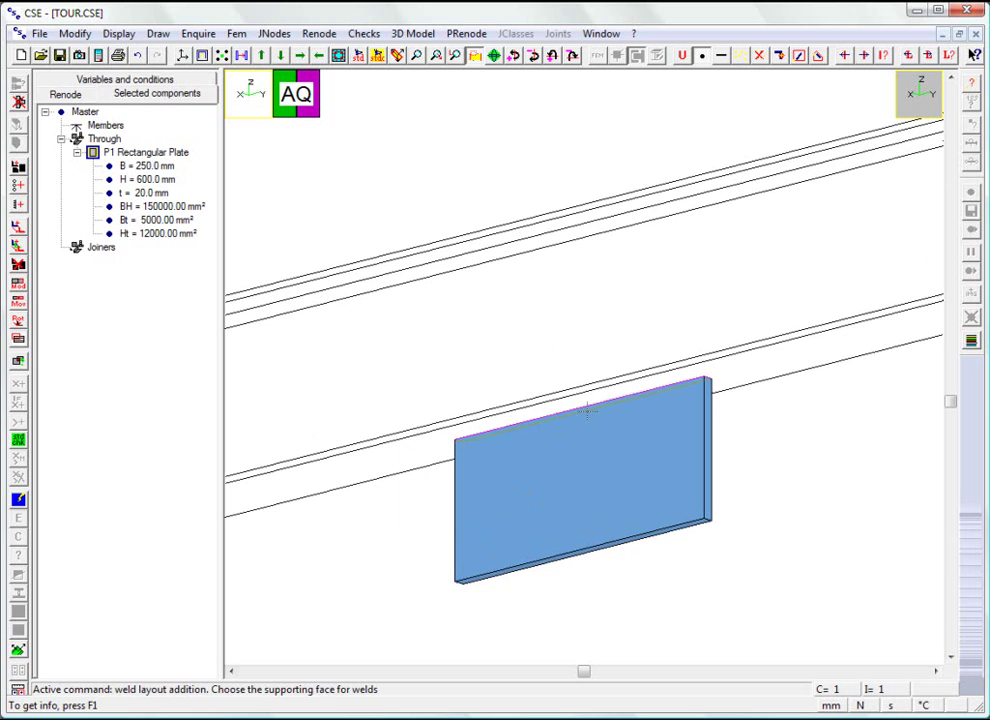
click(588, 411)
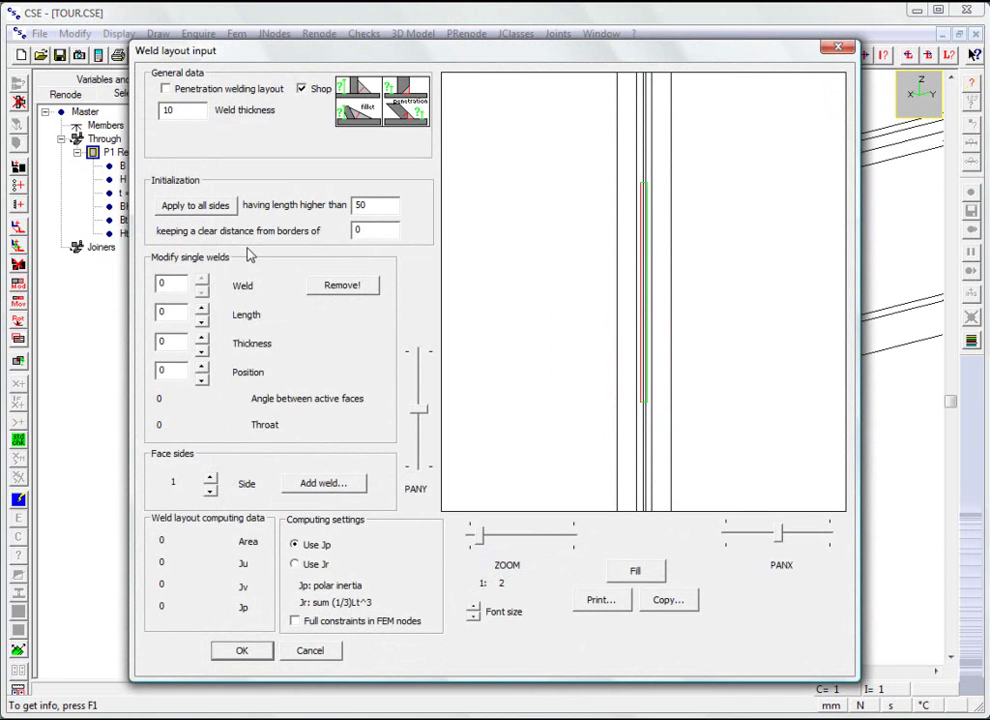
drag(481, 538, 488, 538)
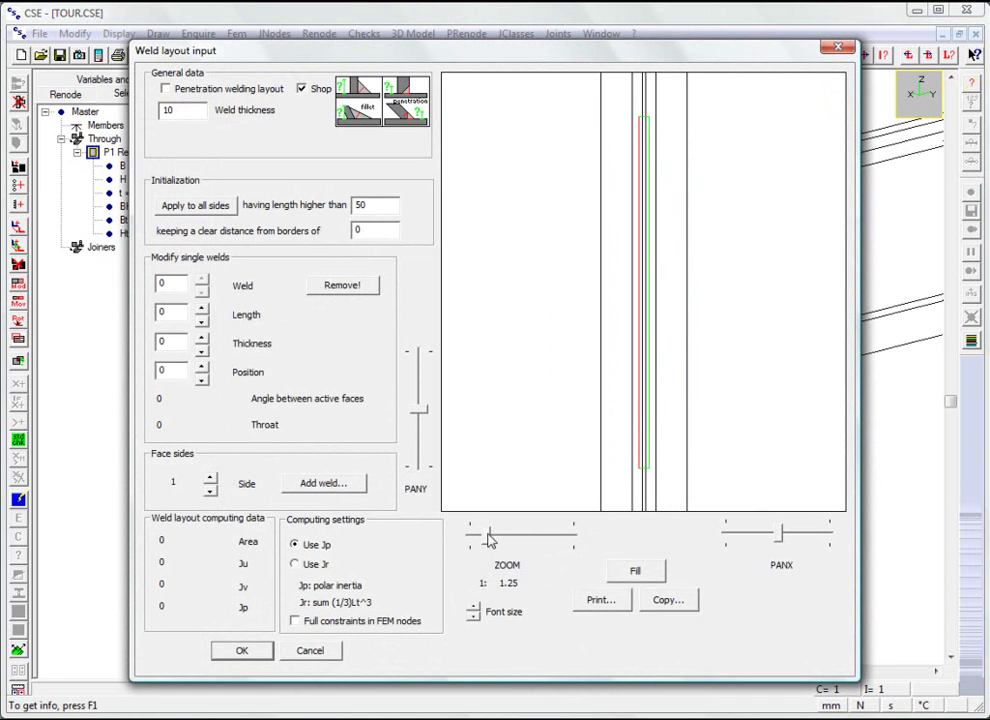
click(195, 206)
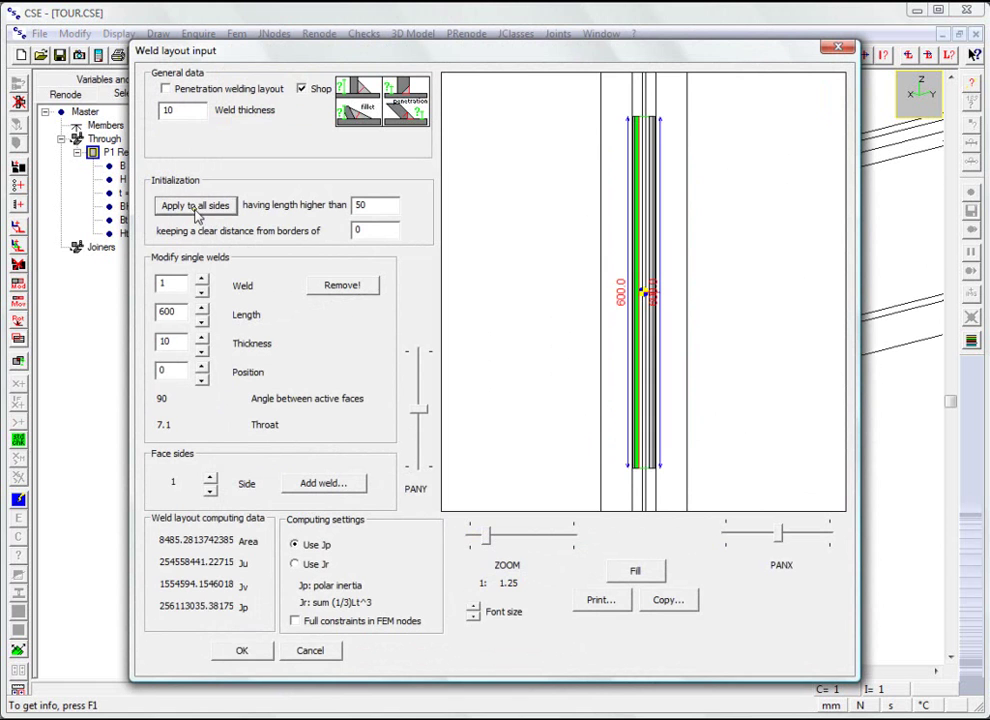
click(240, 651)
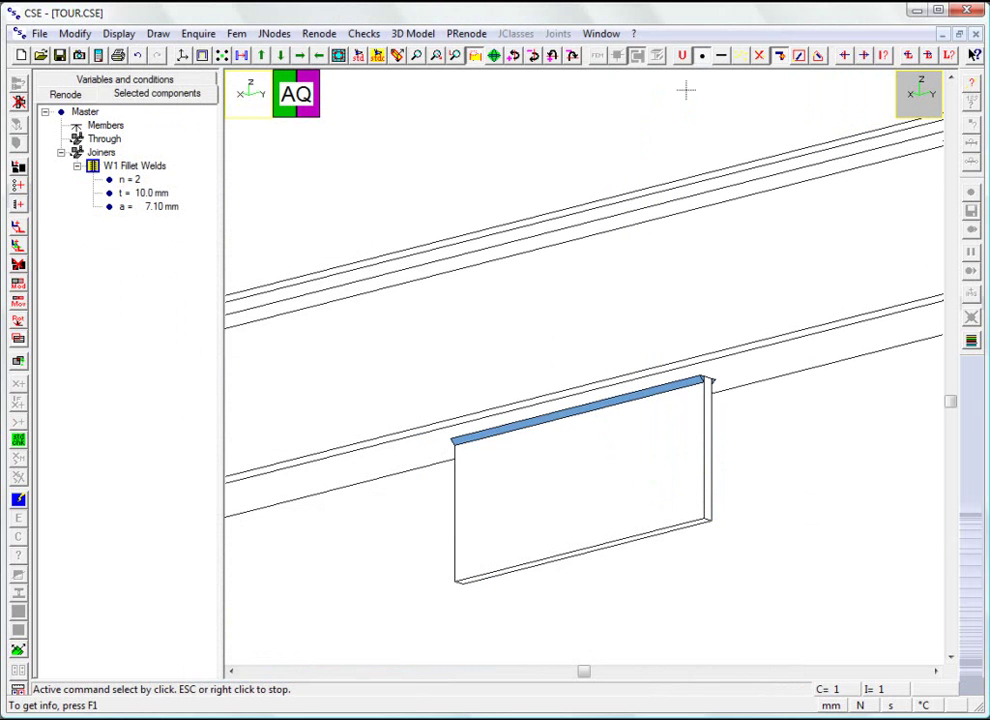
click(759, 57)
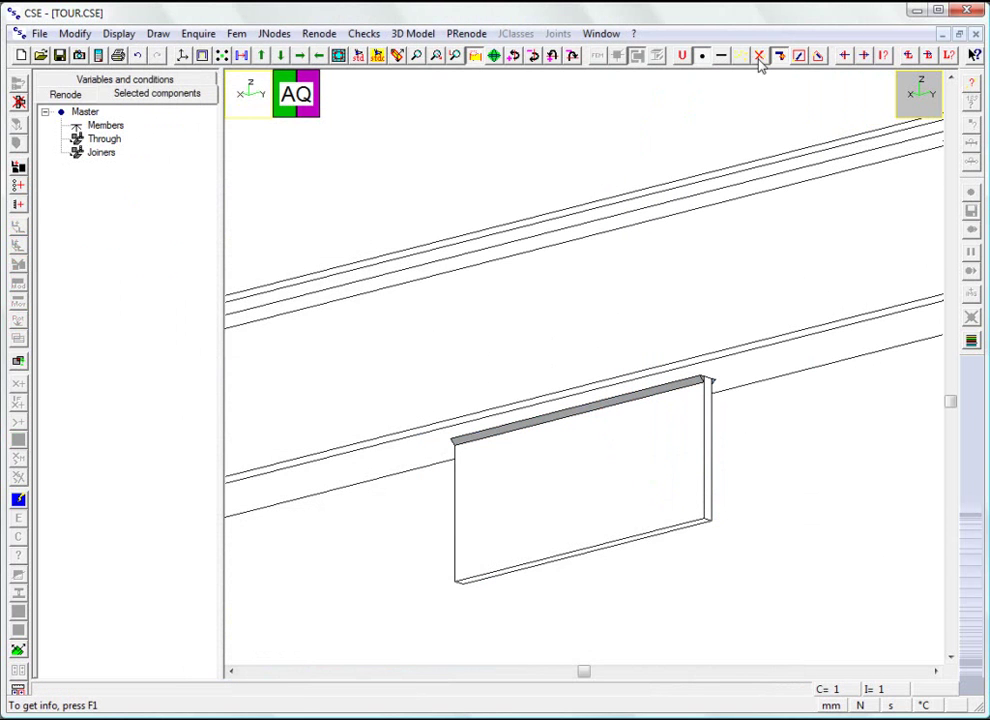
- Show the hidden struts again and display the whole joint in an isometric view
click(358, 55)
click(428, 443)
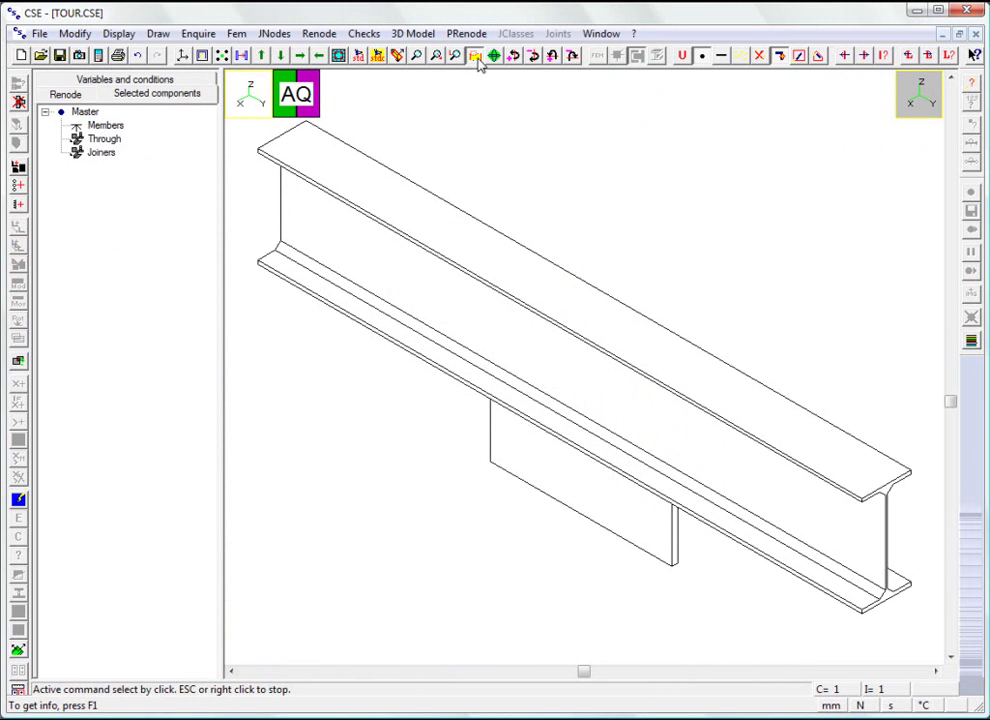
click(476, 57)
click(553, 55)
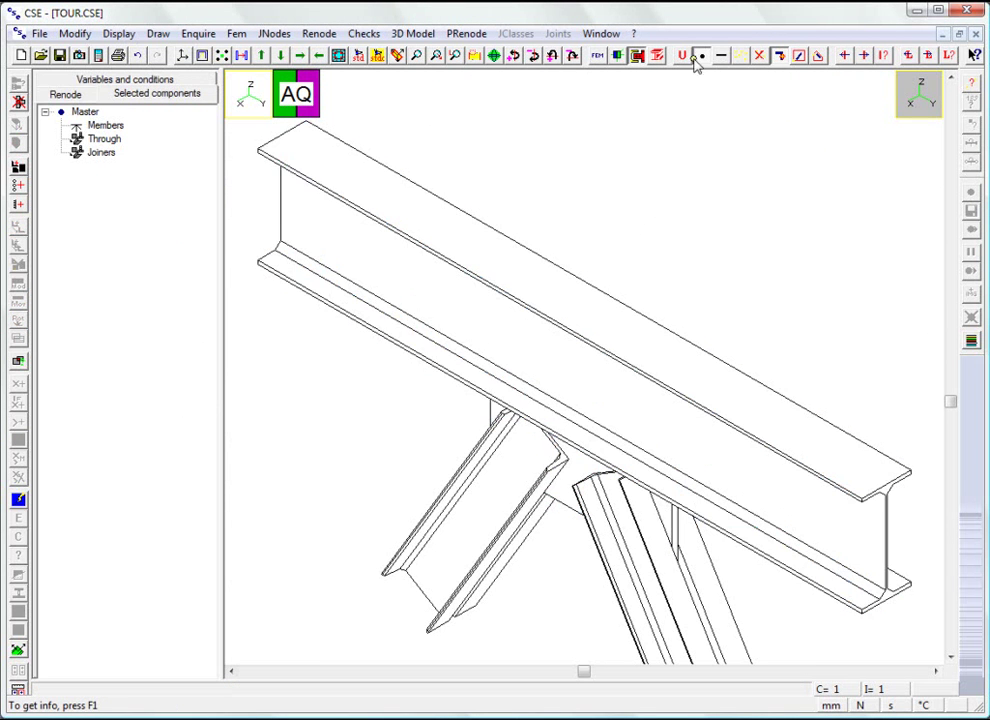
click(340, 57)
click(341, 61)
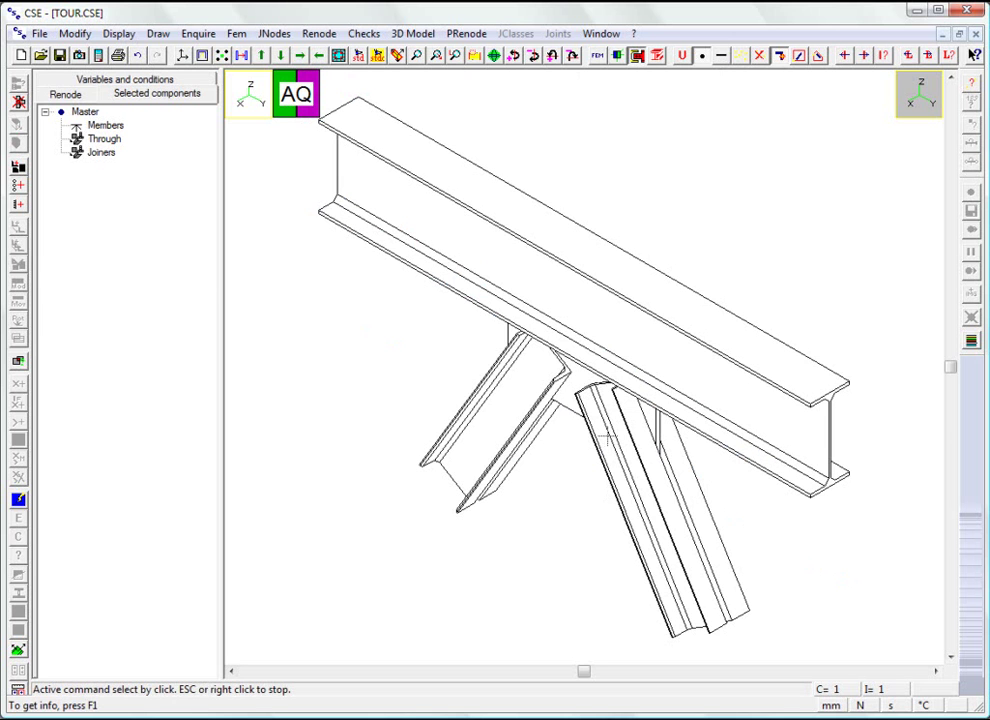
- Start a bolt layout on the outer web face of strut m2 and set its bolts to M16, class 8.8
click(468, 338)
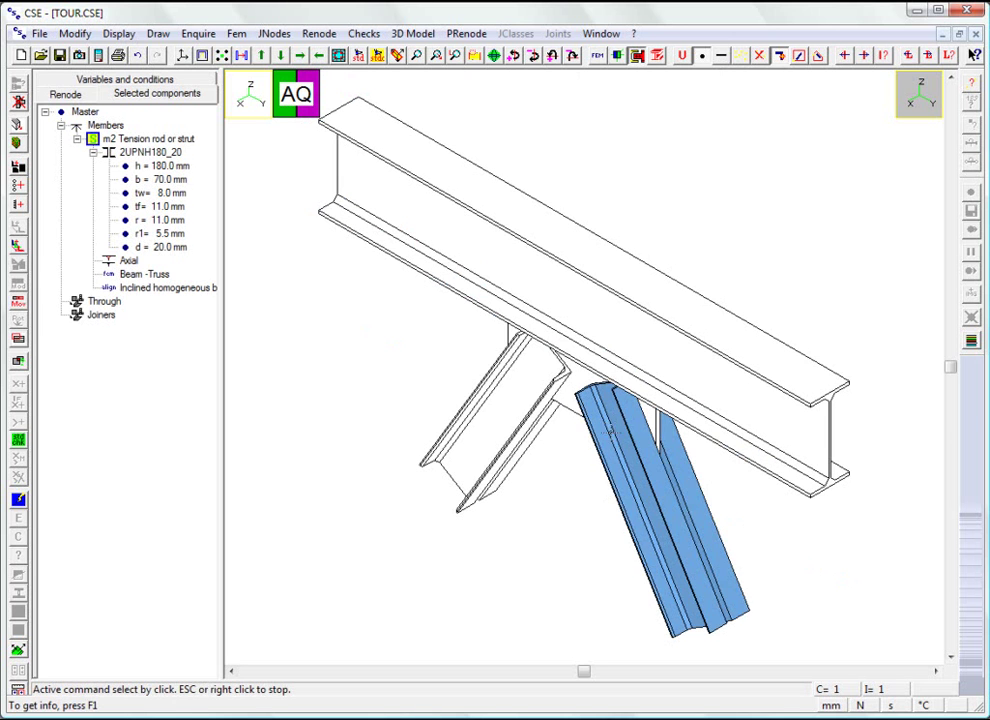
click(576, 56)
click(576, 56)
click(576, 56)
click(576, 56)
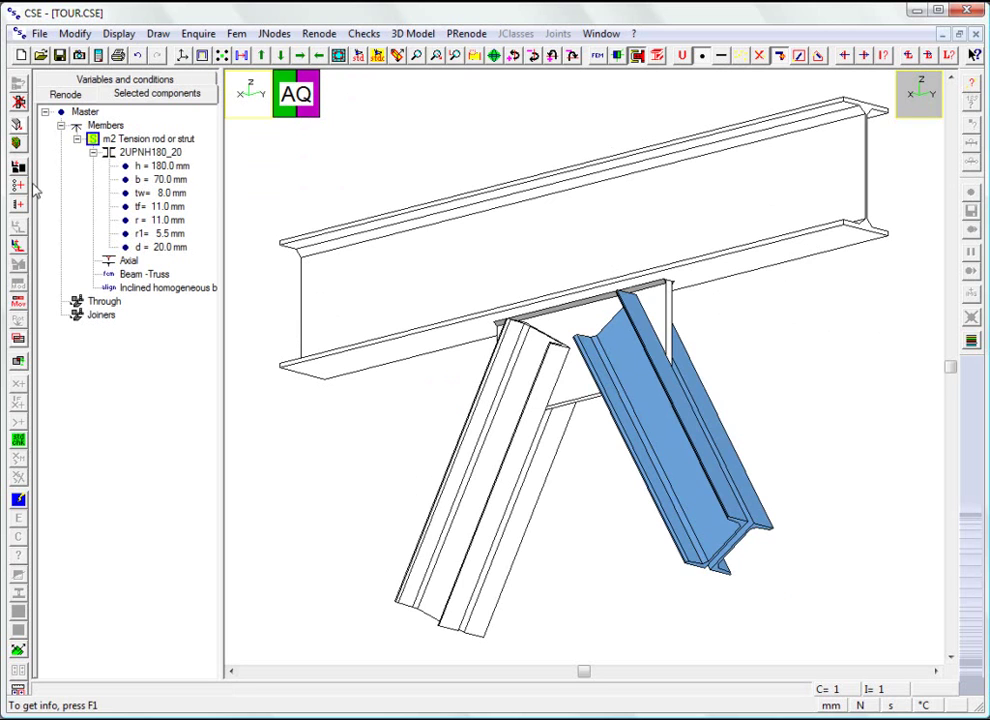
click(17, 143)
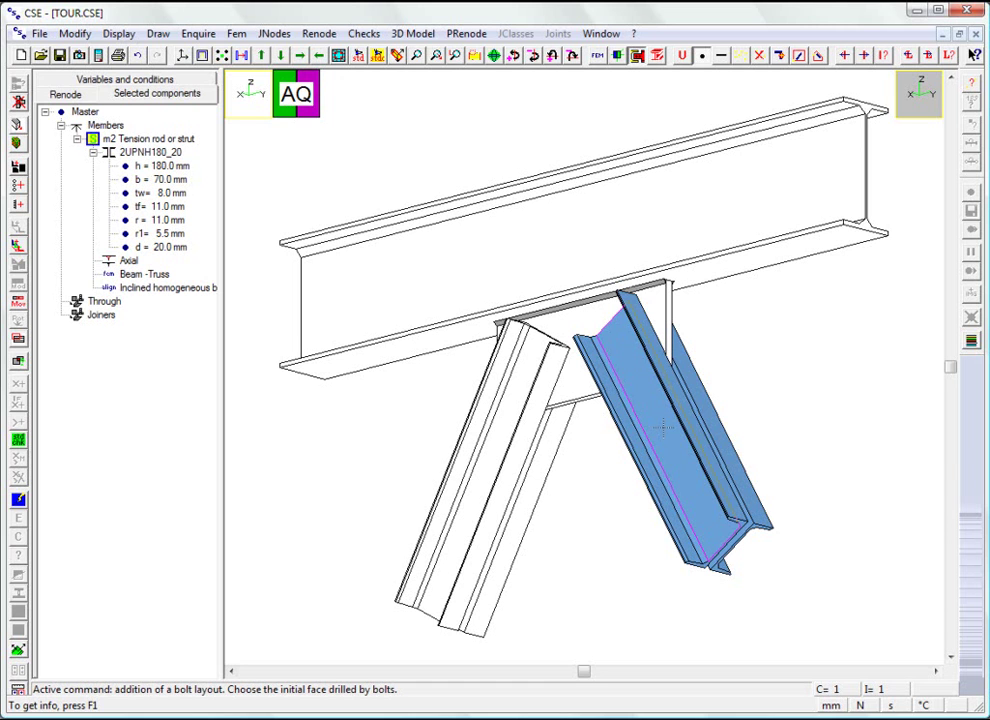
click(663, 428)
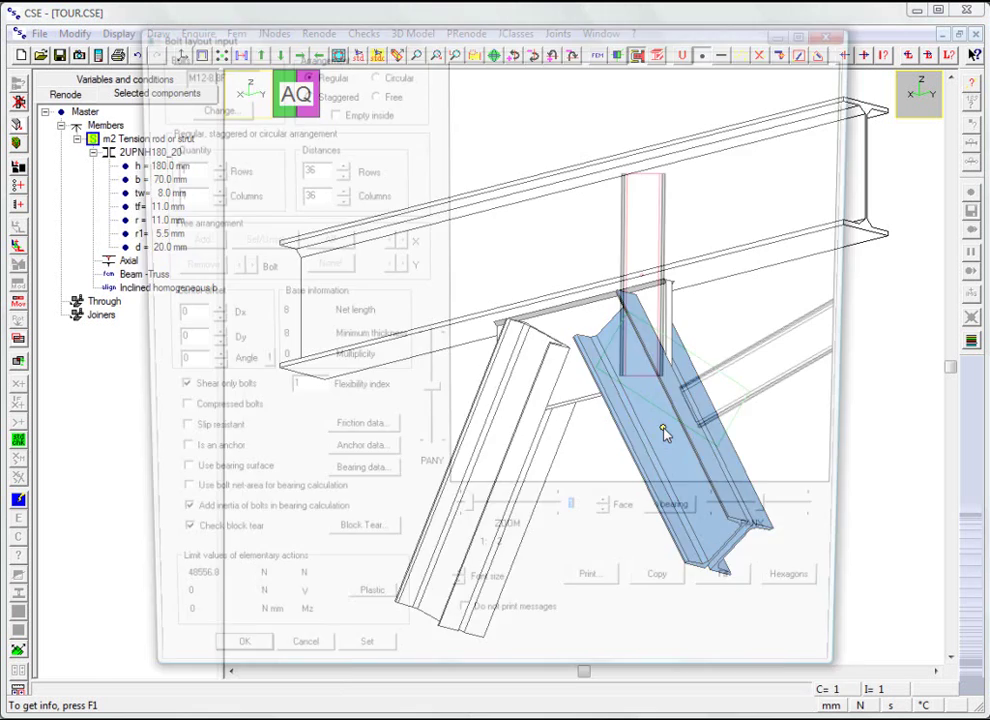
click(212, 107)
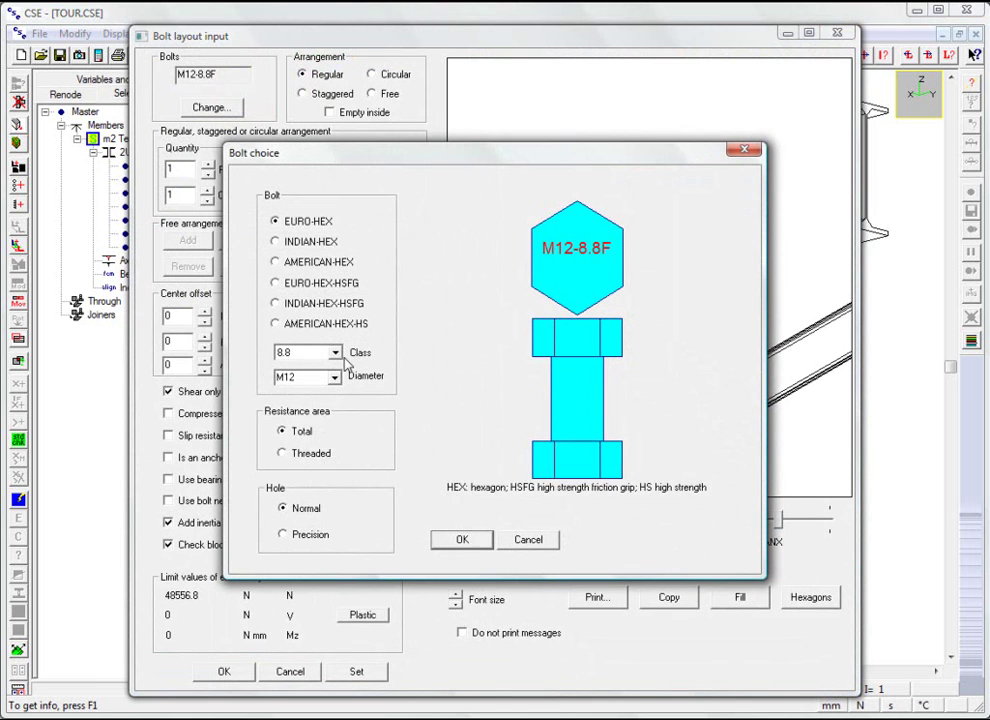
click(335, 377)
click(315, 411)
click(455, 540)
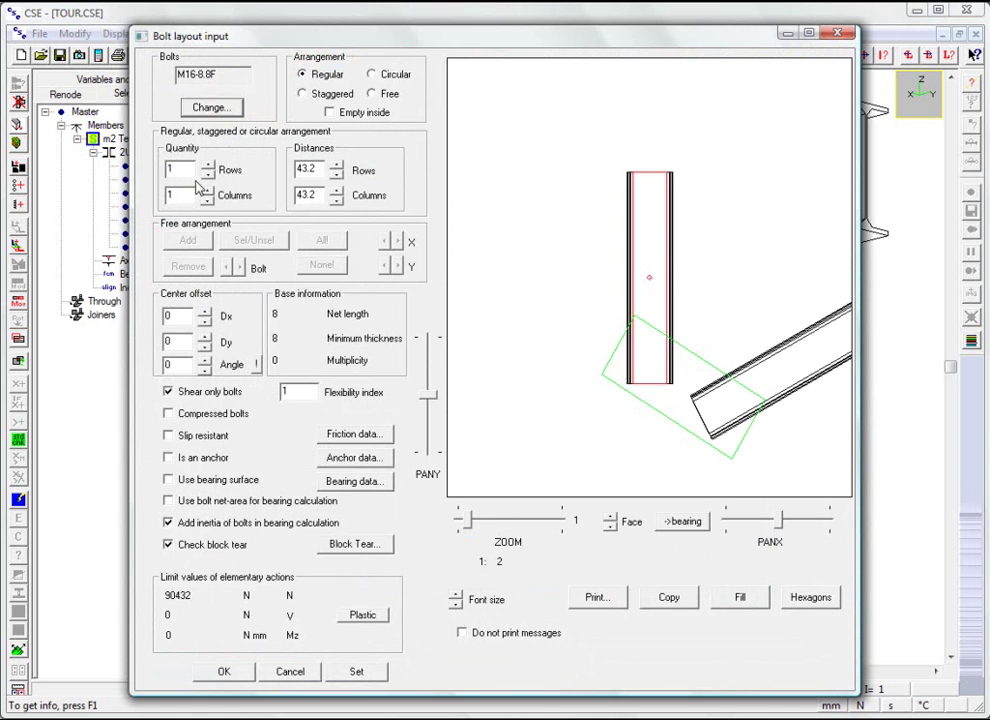
- Arrange the bolts in 2 rows with a row distance of 80 mm
click(208, 166)
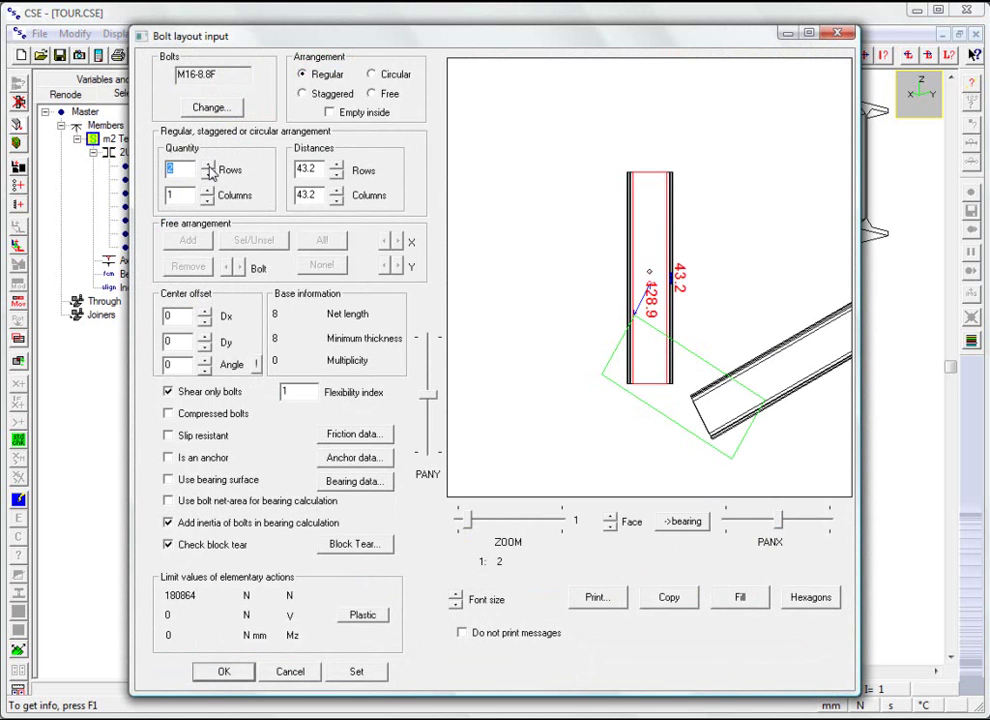
drag(464, 519, 481, 520)
drag(431, 398, 432, 393)
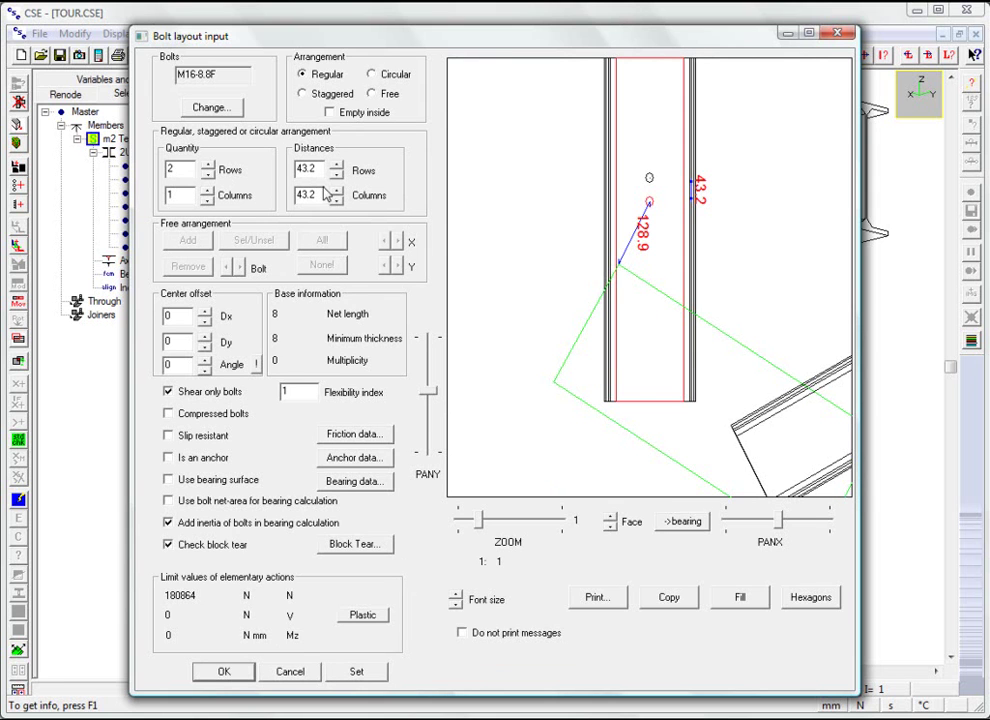
drag(318, 168, 280, 160)
text(80)
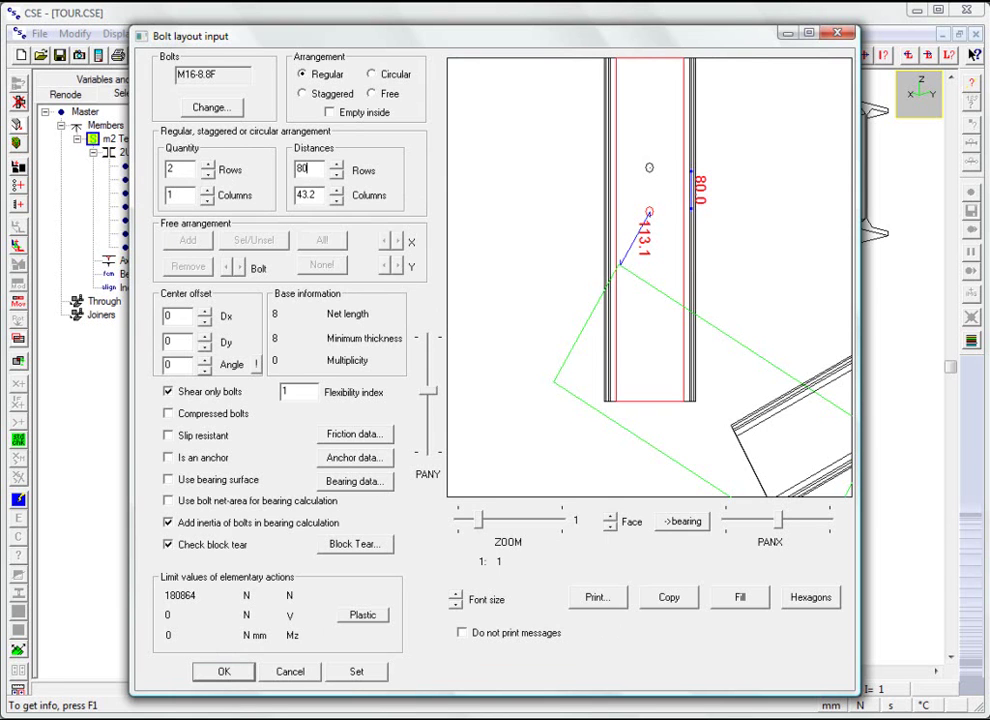
- Set the bolt layout's center offset Dy to -280 mm and create the bolts on strut m2
click(162, 339)
double_click(163, 340)
text(-280)
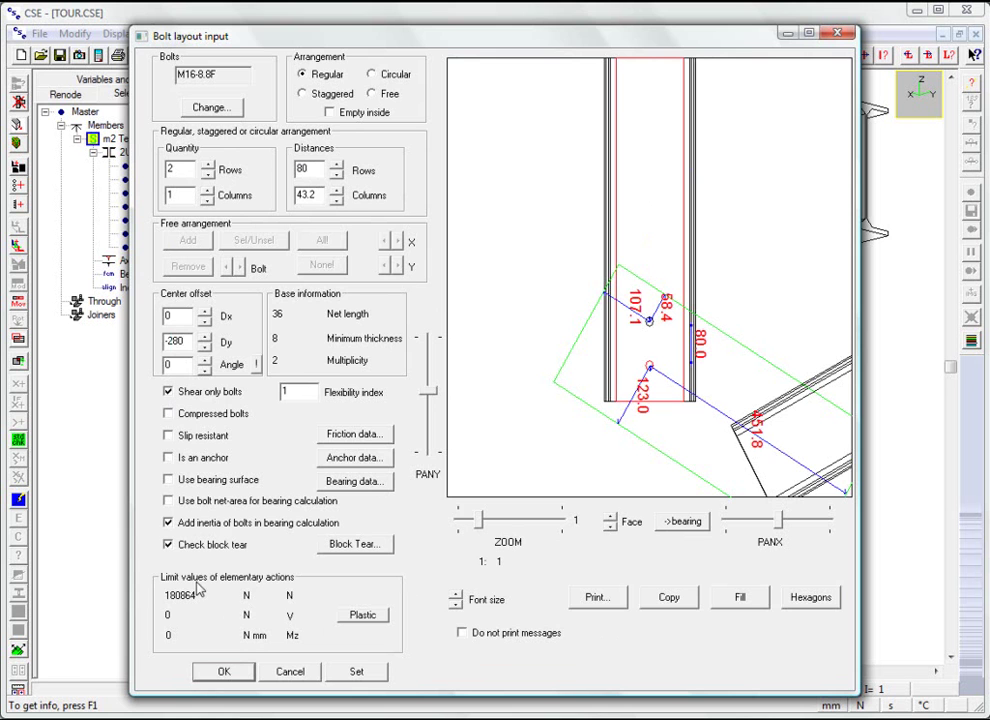
click(226, 671)
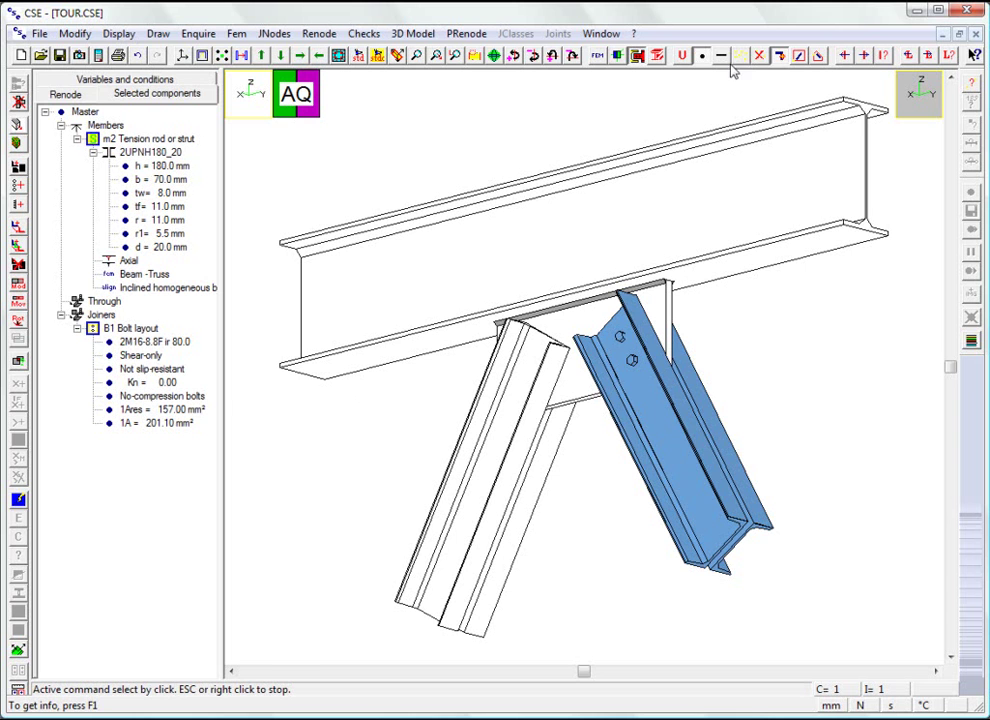
- Add the same two-row M16 bolt layout to the web of strut m3 with a center offset Dy of 280 mm, then clear the selection
click(578, 52)
click(466, 449)
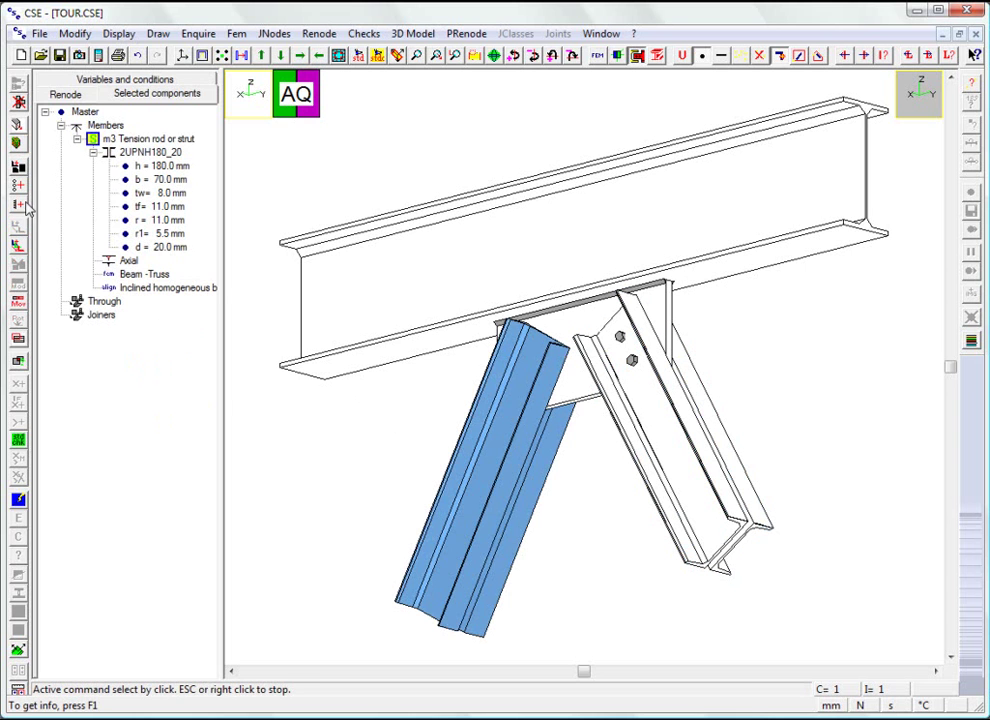
click(17, 145)
scroll(507, 436, up, 2)
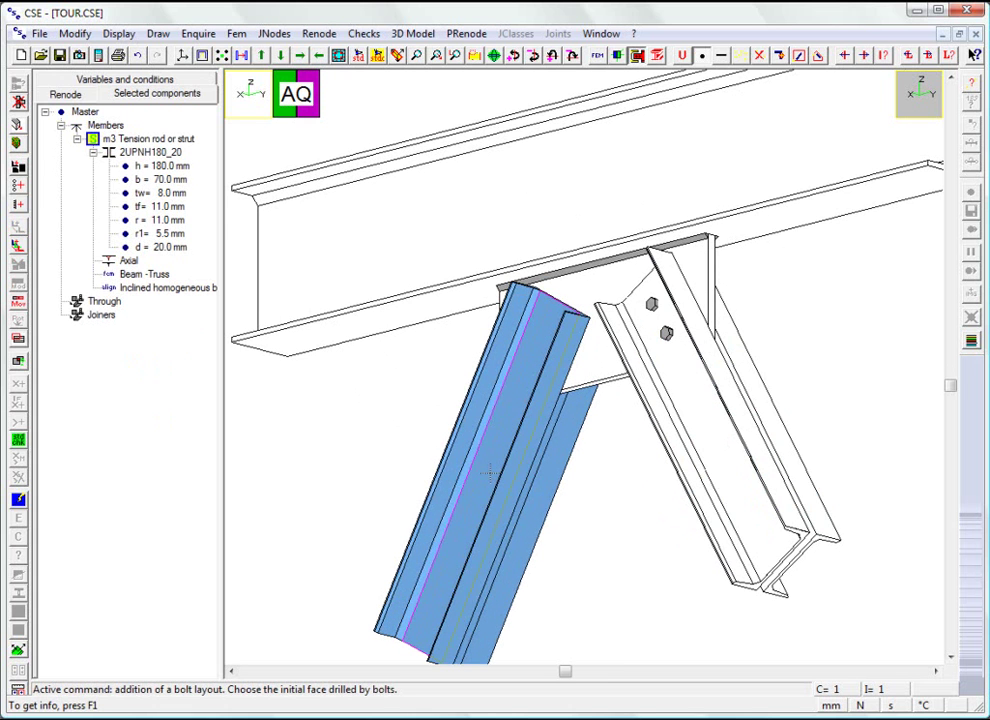
click(490, 473)
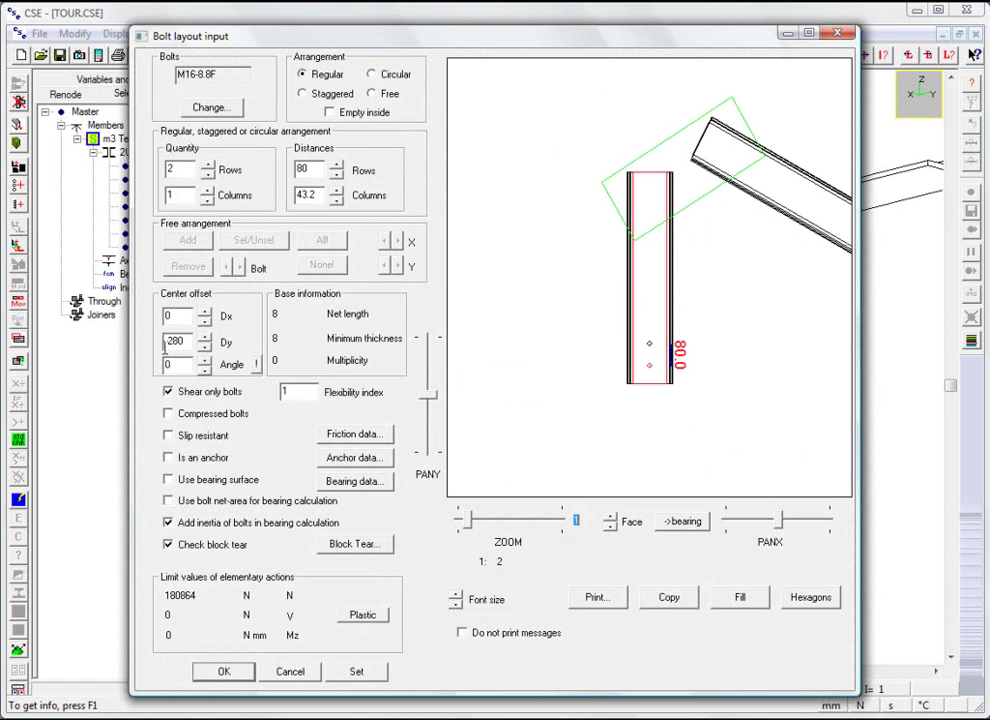
click(170, 341)
key(Delete)
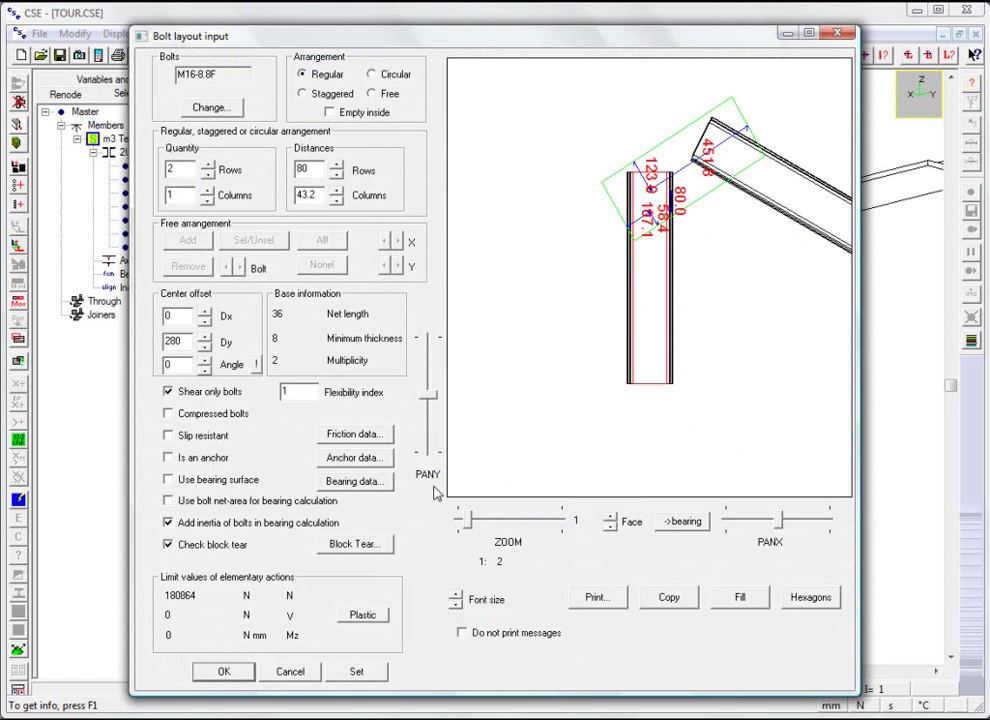
drag(463, 521, 483, 521)
drag(433, 400, 433, 412)
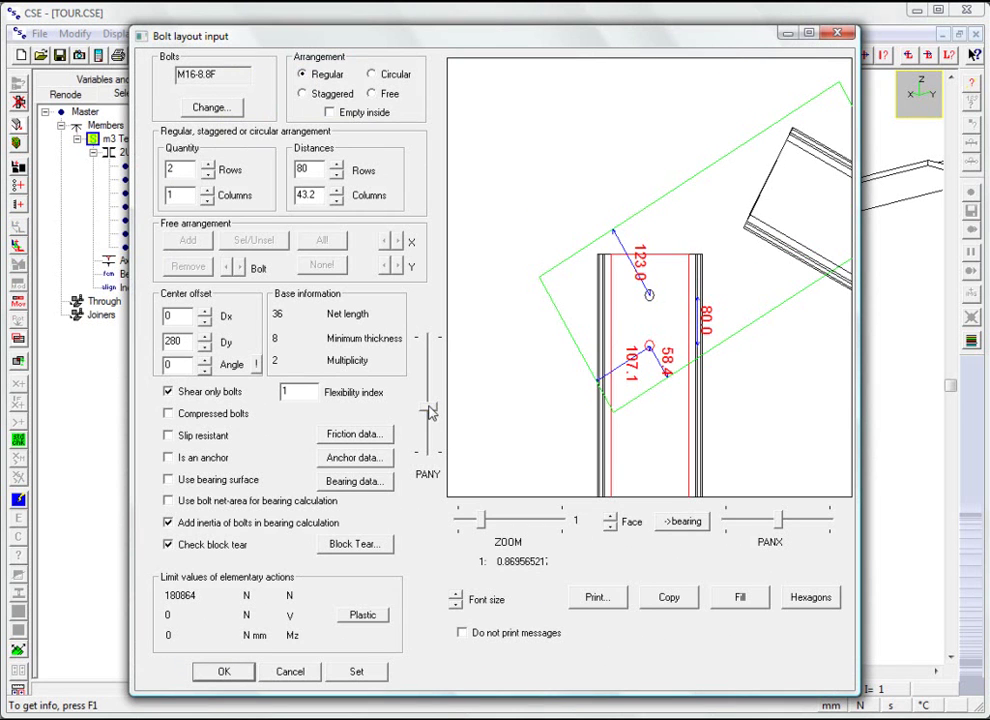
click(222, 671)
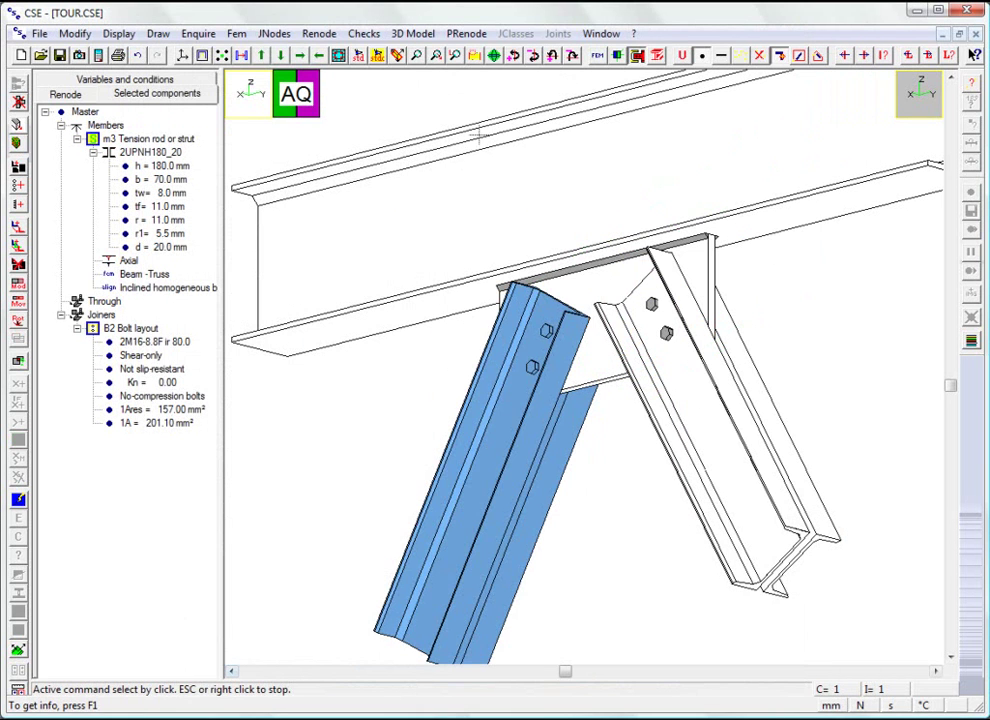
click(759, 55)
- Examine the bolted joint in the +Y, +X and isometric standard views
click(357, 55)
click(499, 296)
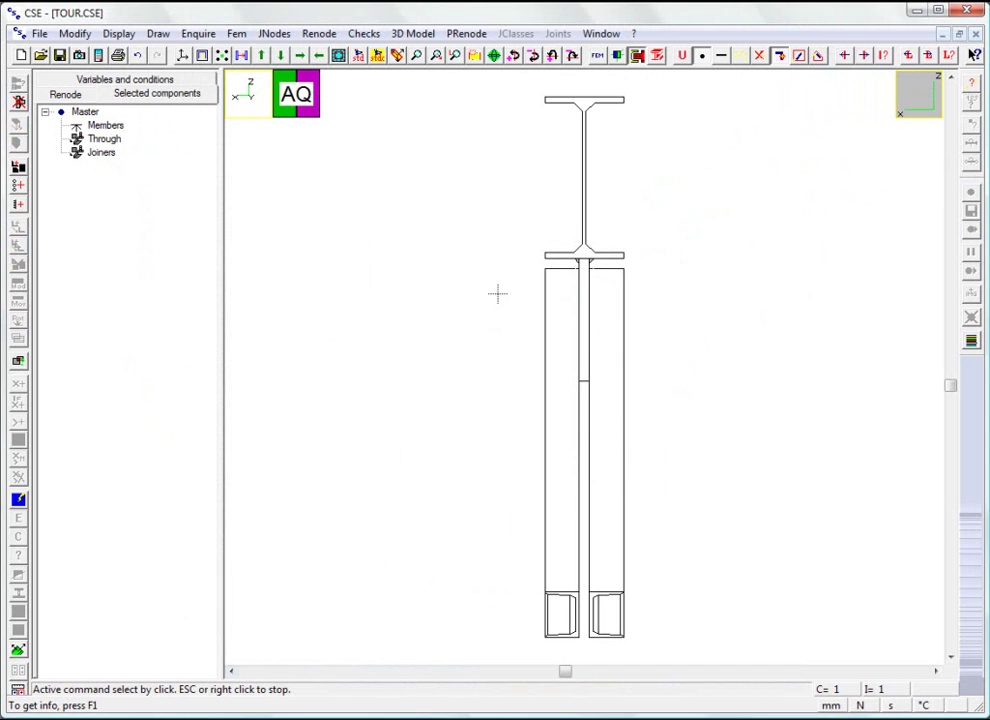
click(357, 55)
click(416, 304)
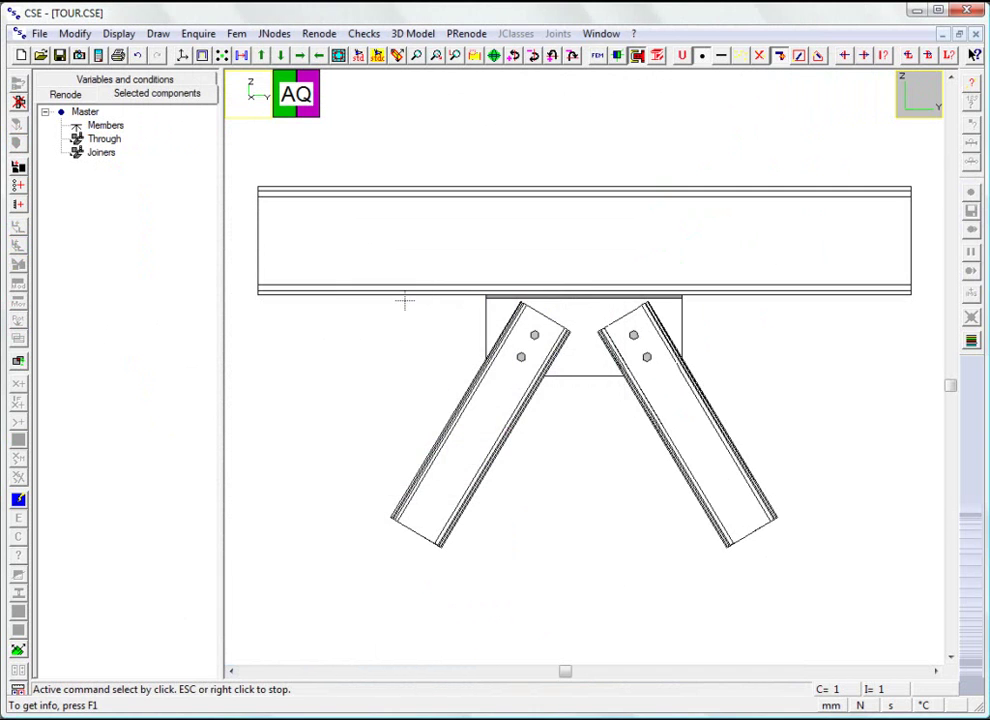
click(357, 55)
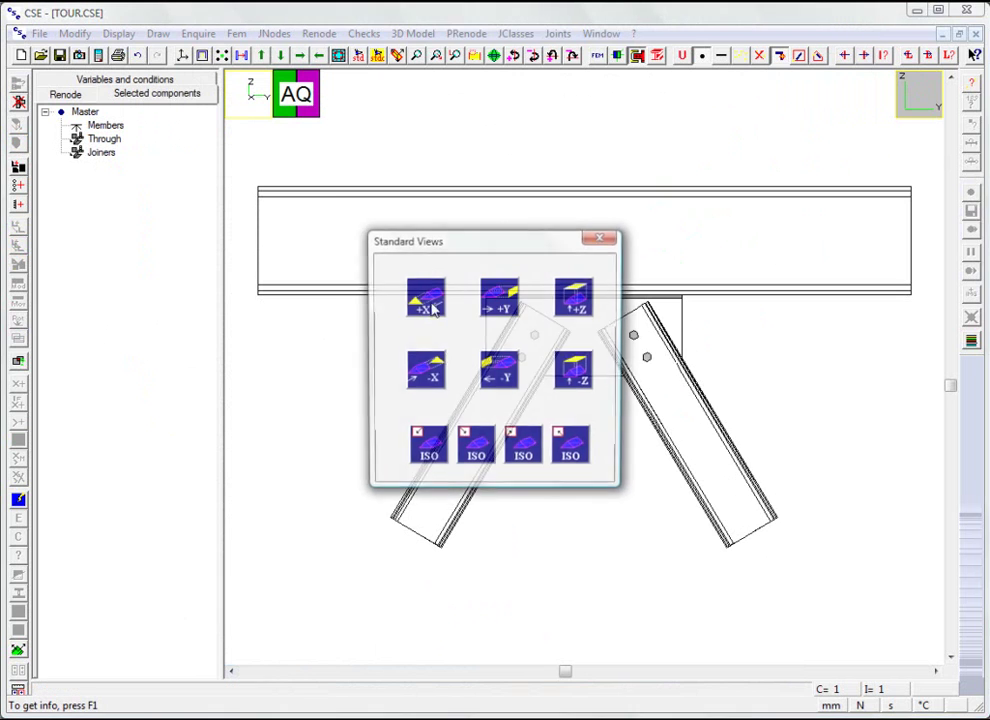
click(420, 448)
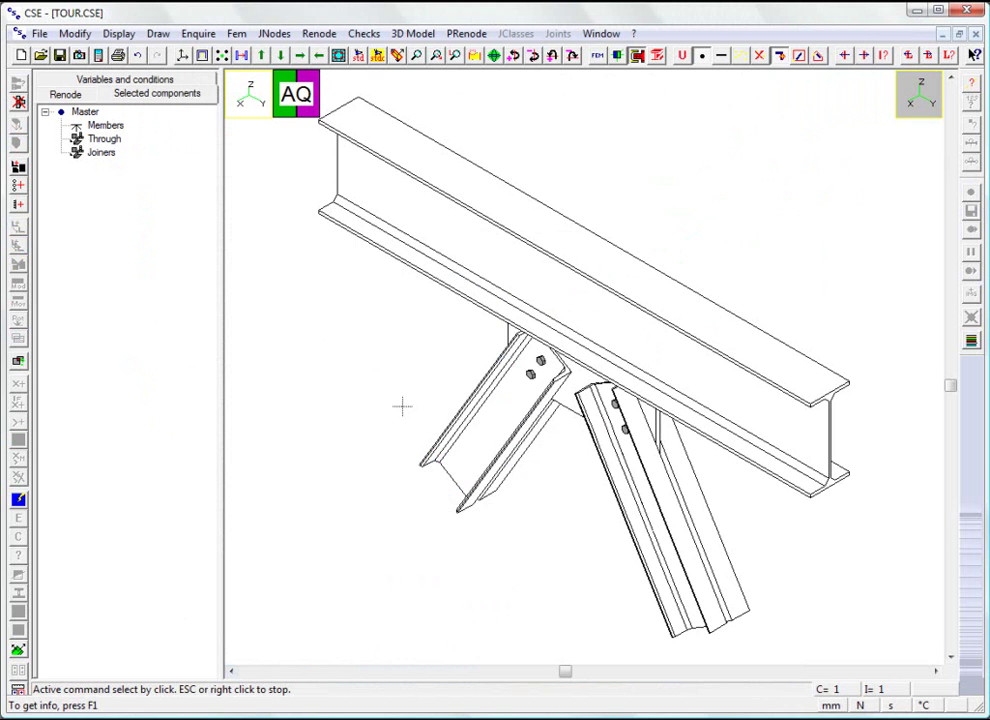
- Check the renode for overlaps between its components and dismiss the result
click(364, 33)
mouse_move(314, 38)
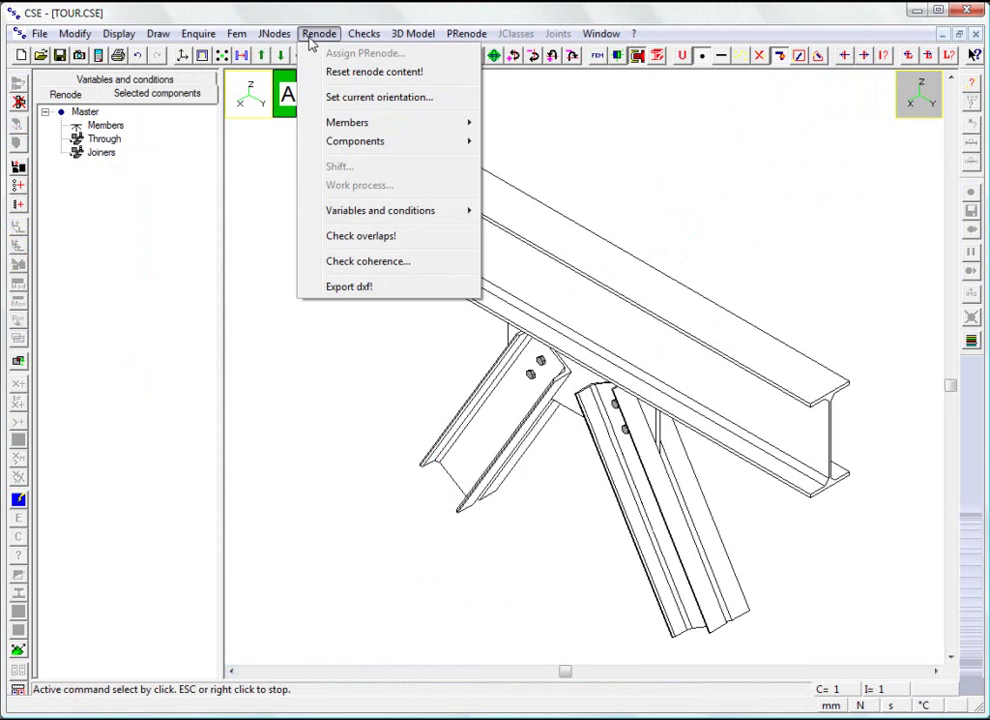
click(360, 236)
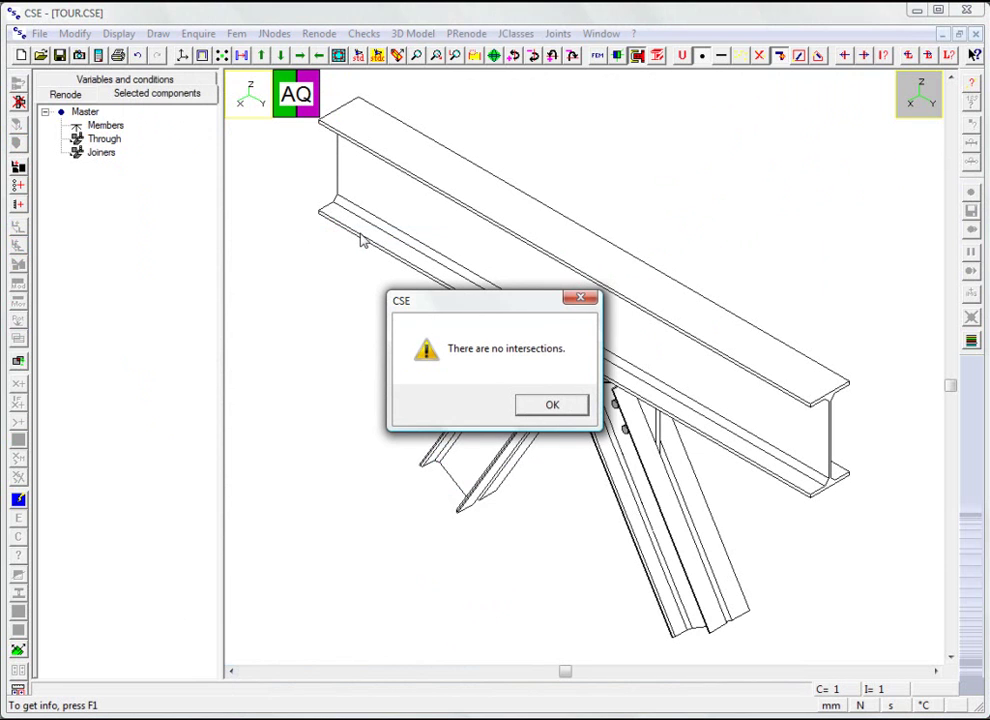
click(524, 410)
- Check the renode's coherence and go through all the reported connection chains until the check closes
click(312, 36)
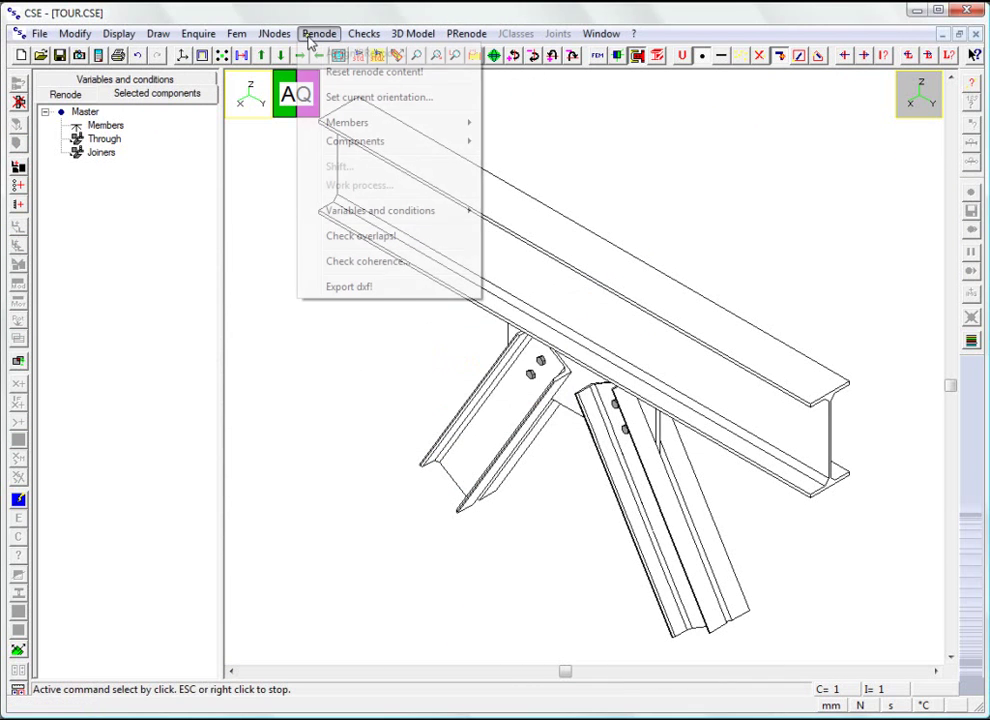
click(339, 261)
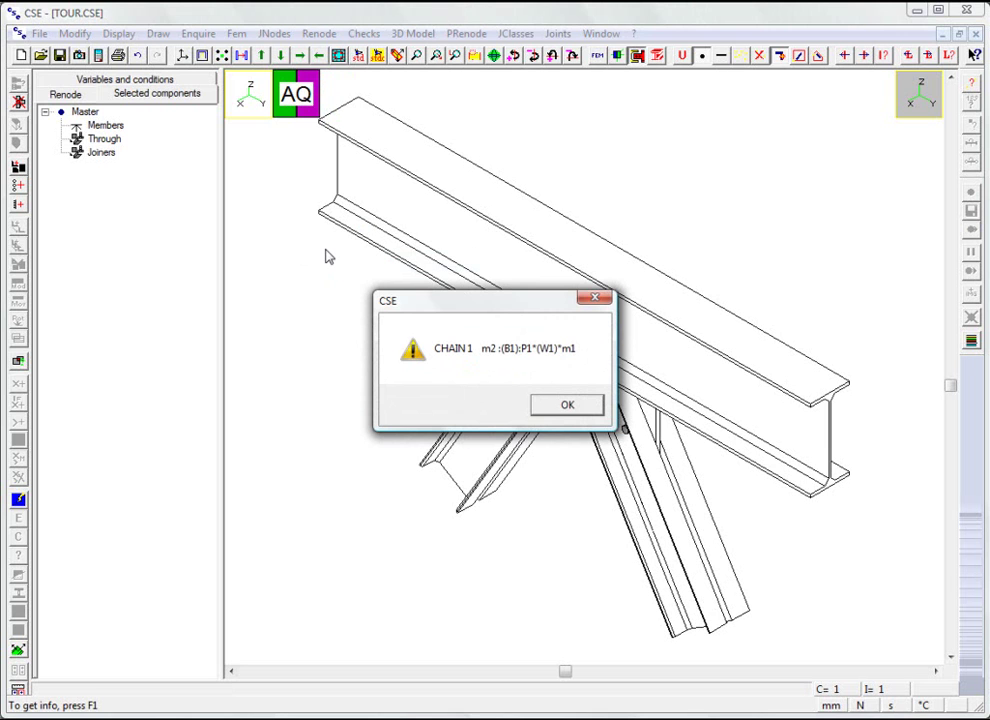
click(567, 405)
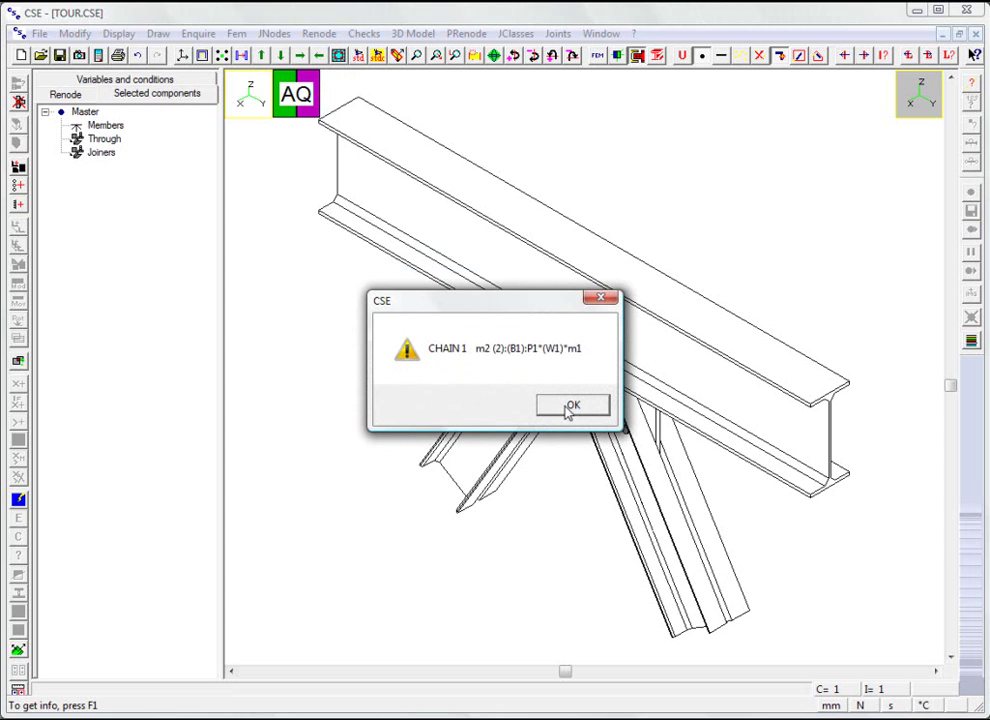
click(567, 406)
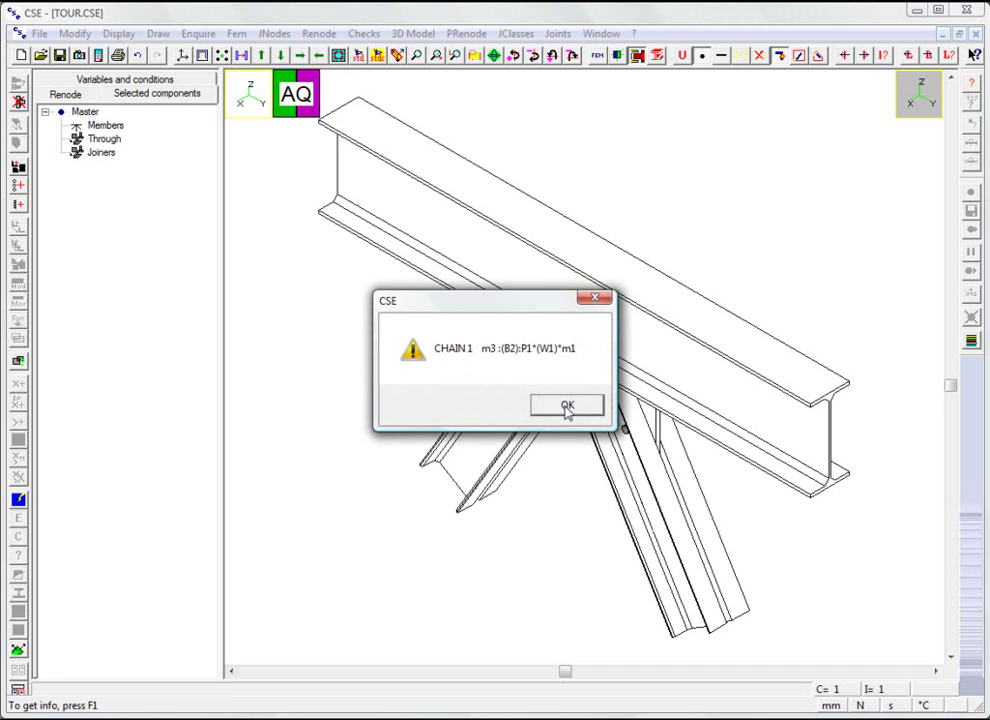
click(567, 406)
click(567, 405)
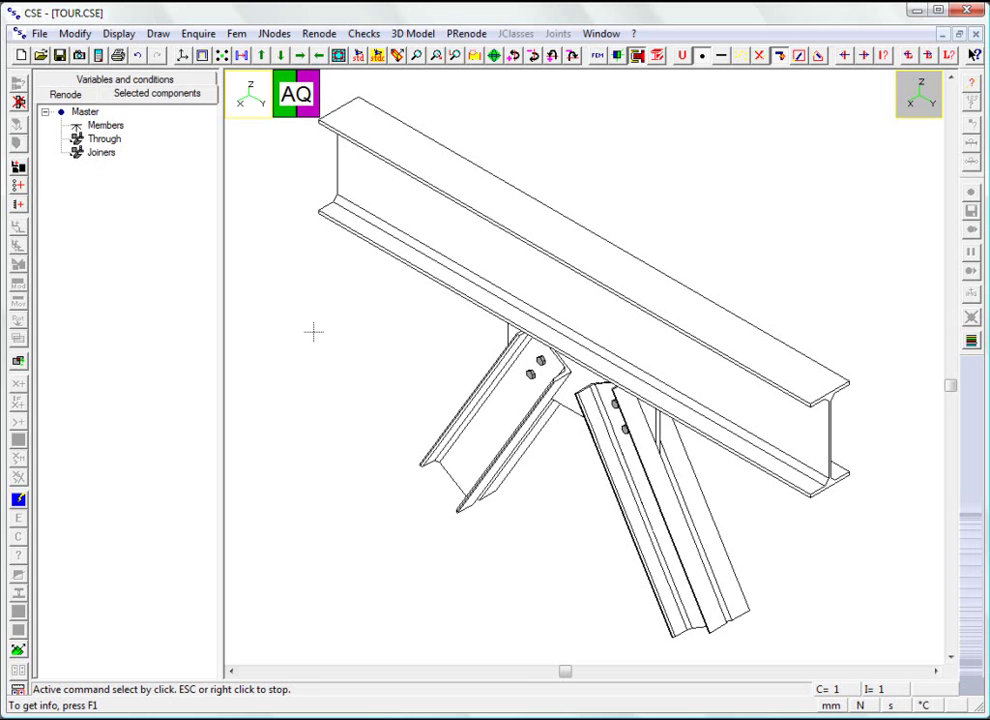
- Review the check settings and accept them with Eurocode 3 - EN 1993-1-8 and internal actions from FEM combinations
click(364, 33)
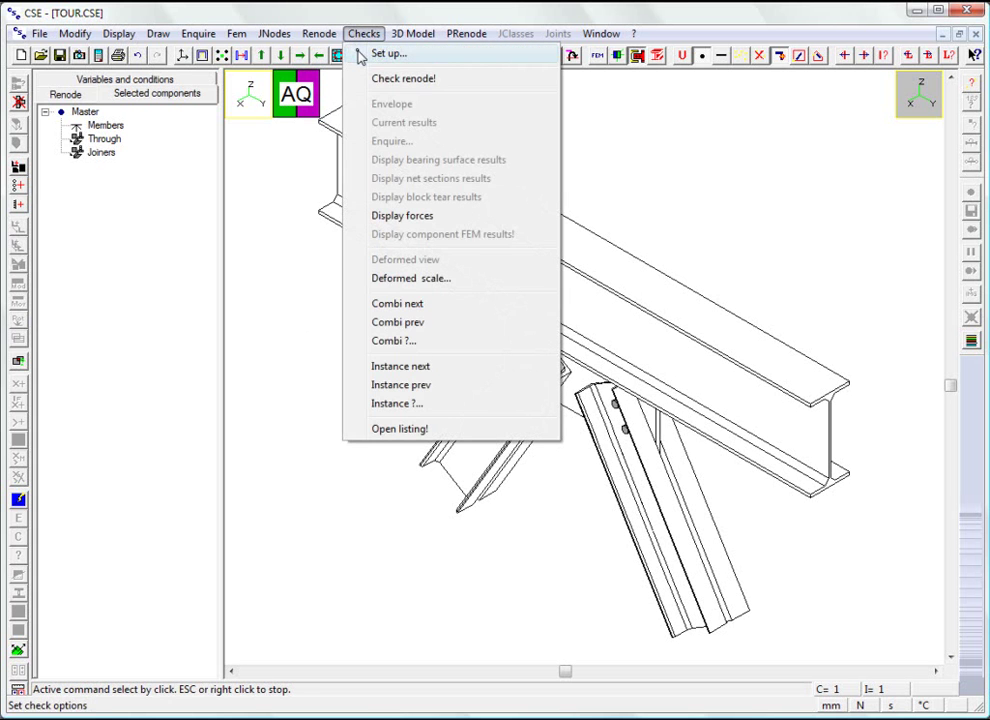
click(385, 54)
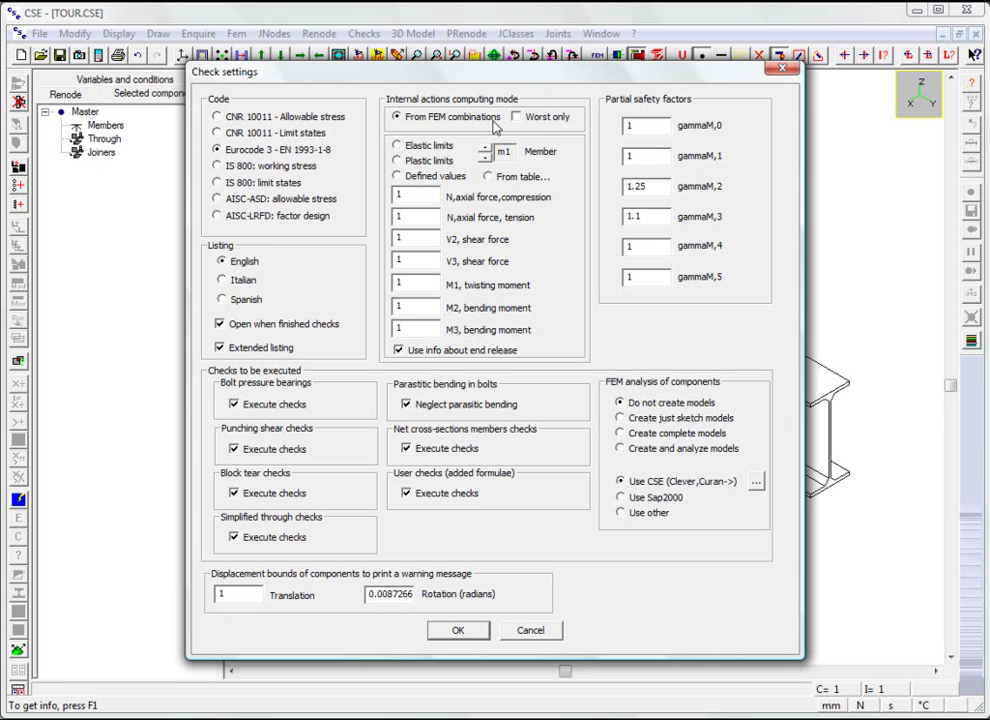
click(458, 630)
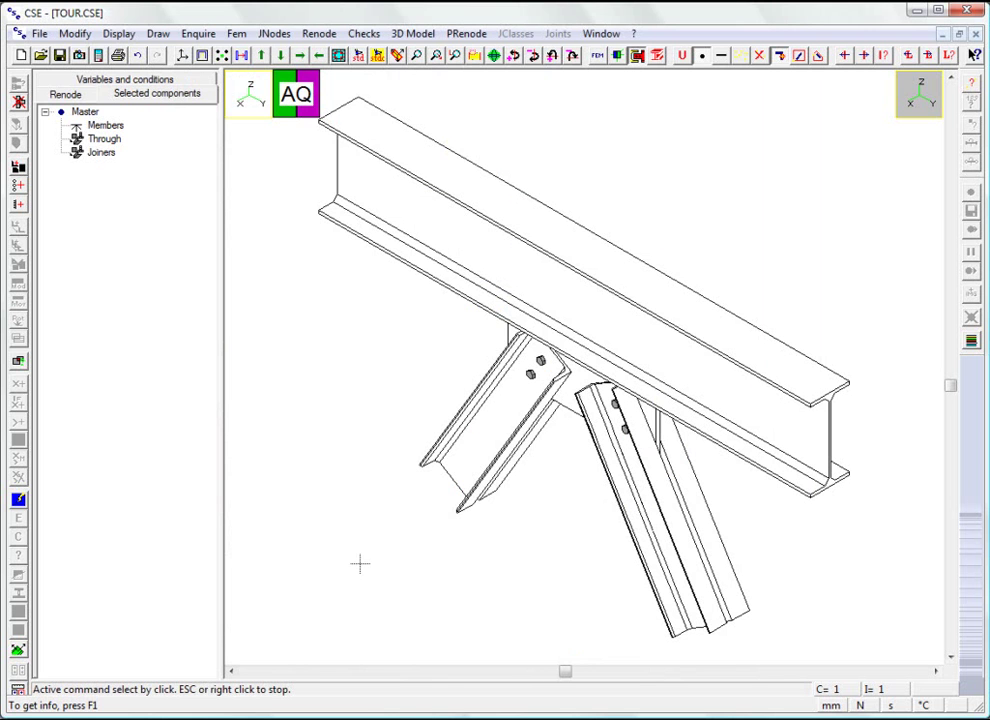
- Run the renode checks, skim the output listing, and close both the listing and the run log
click(18, 501)
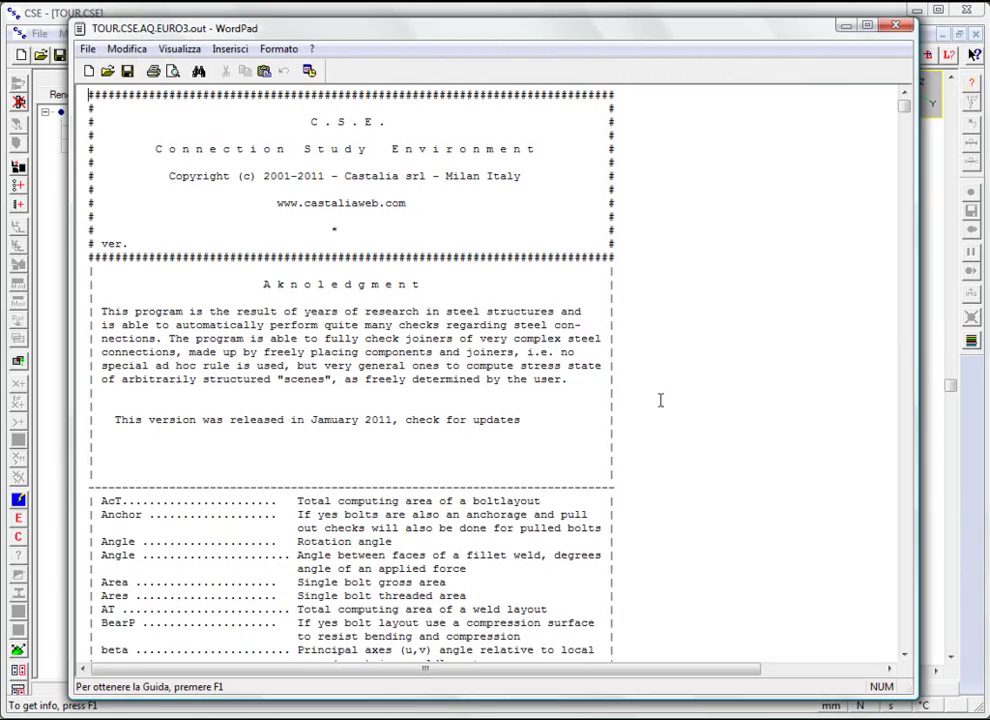
drag(905, 101, 921, 306)
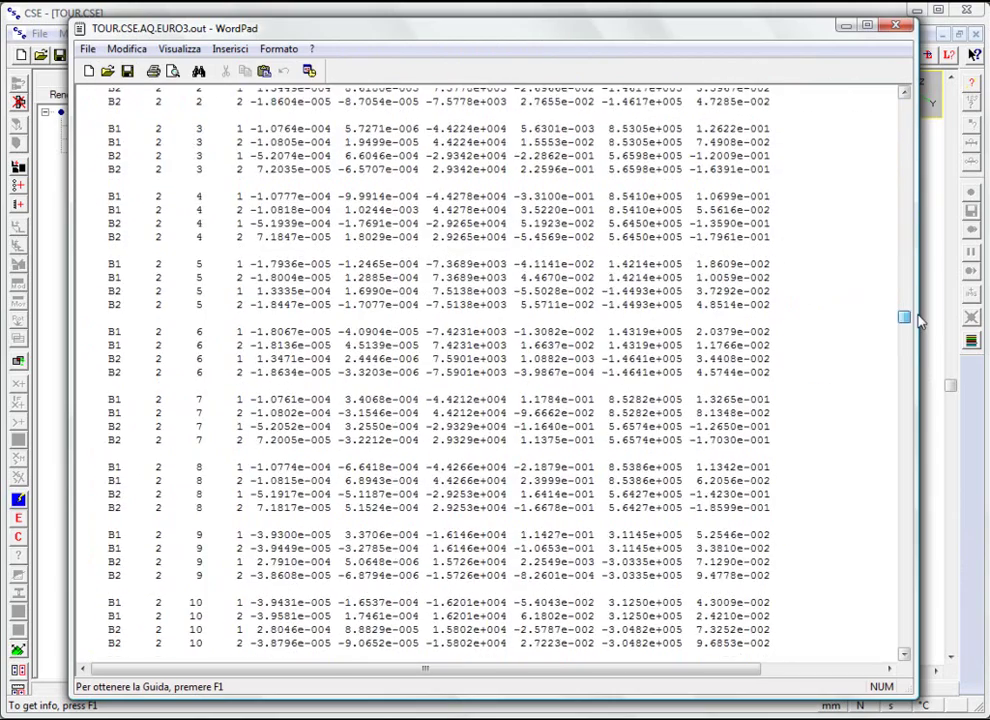
click(896, 26)
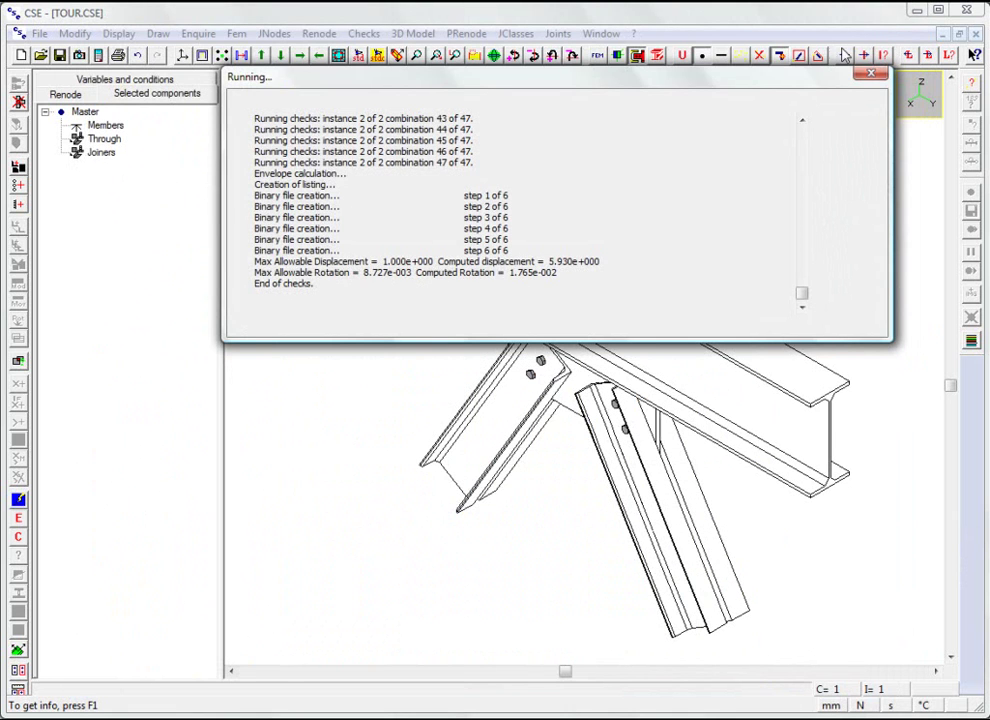
click(870, 73)
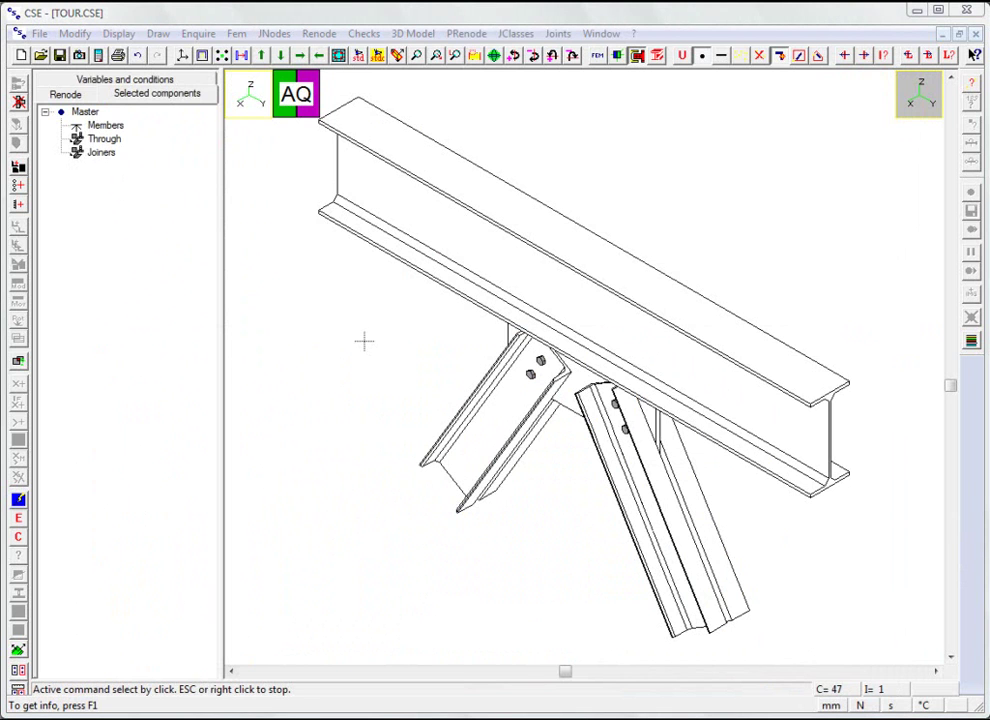
- Display the exploitation envelope on the joint and examine it in the +Y and +X standard views
click(19, 520)
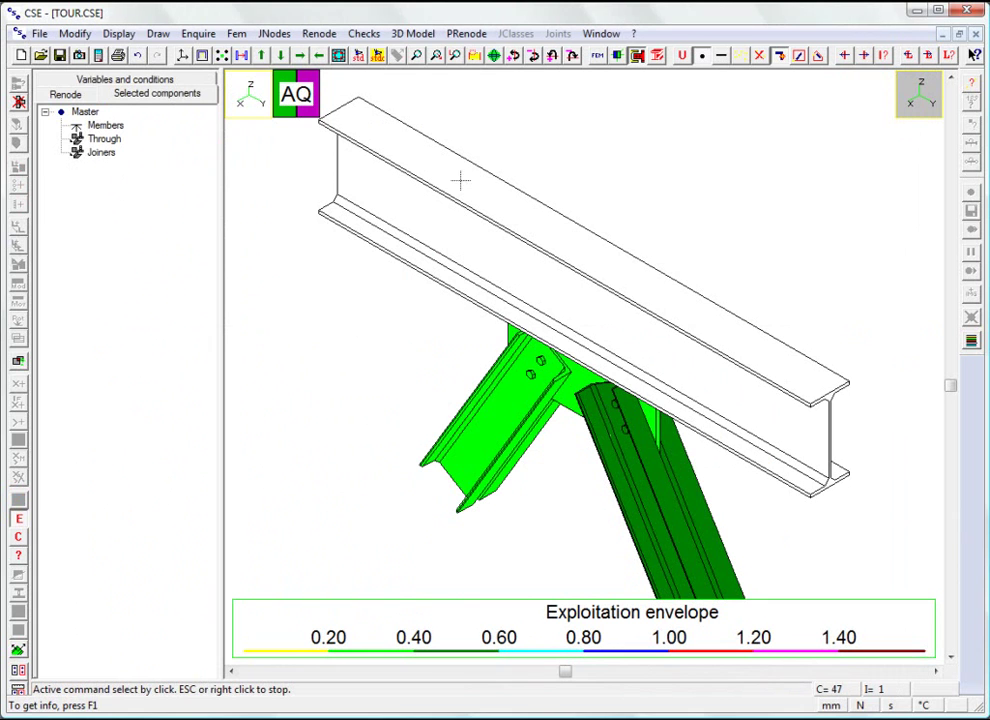
key(Escape)
click(358, 56)
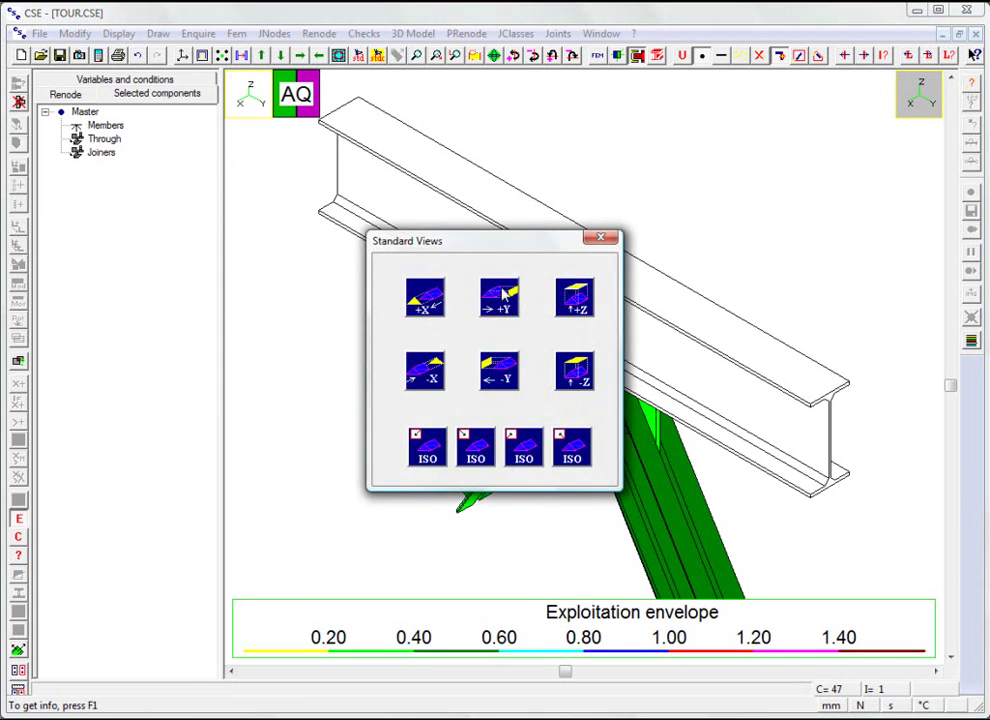
click(500, 288)
click(358, 56)
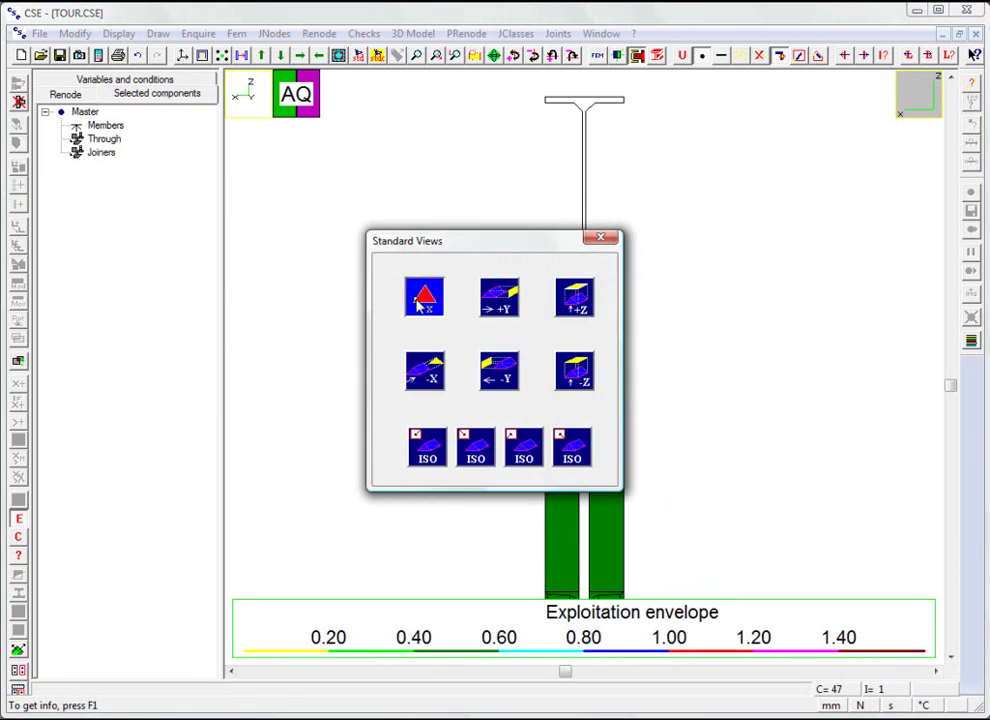
click(424, 294)
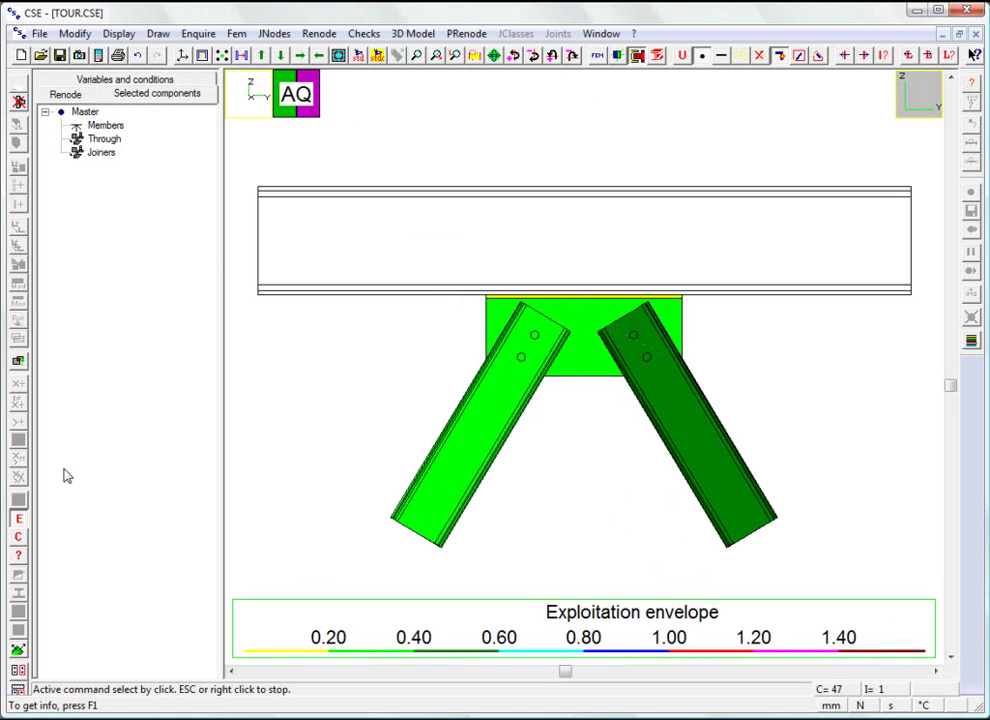
- Leave the envelope results display and return the joint to an isometric view
click(18, 499)
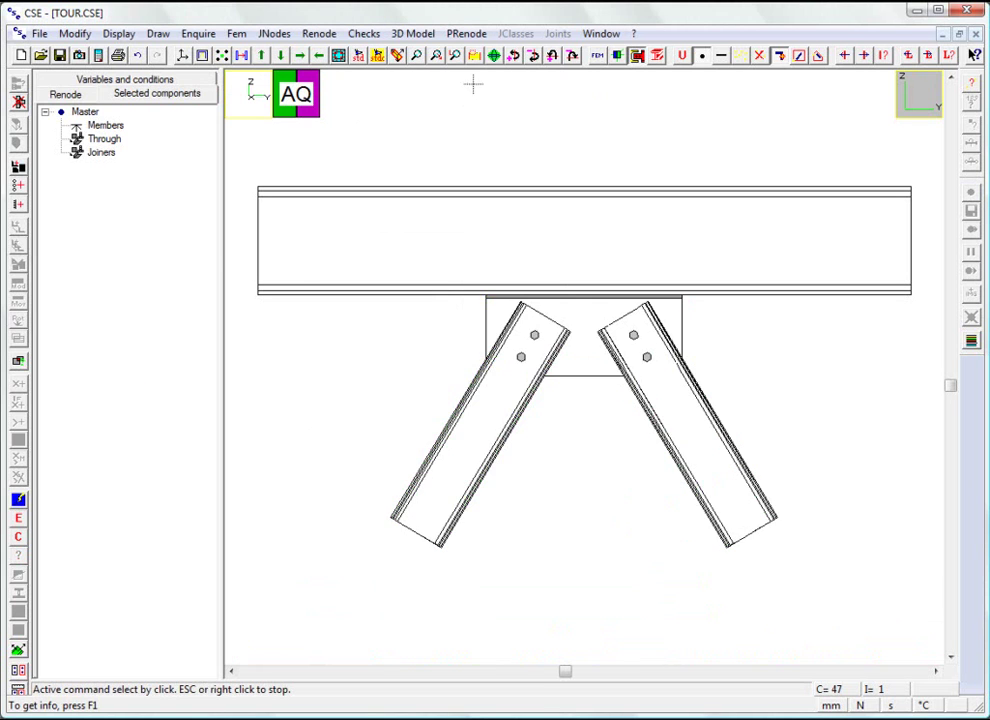
click(372, 57)
click(420, 458)
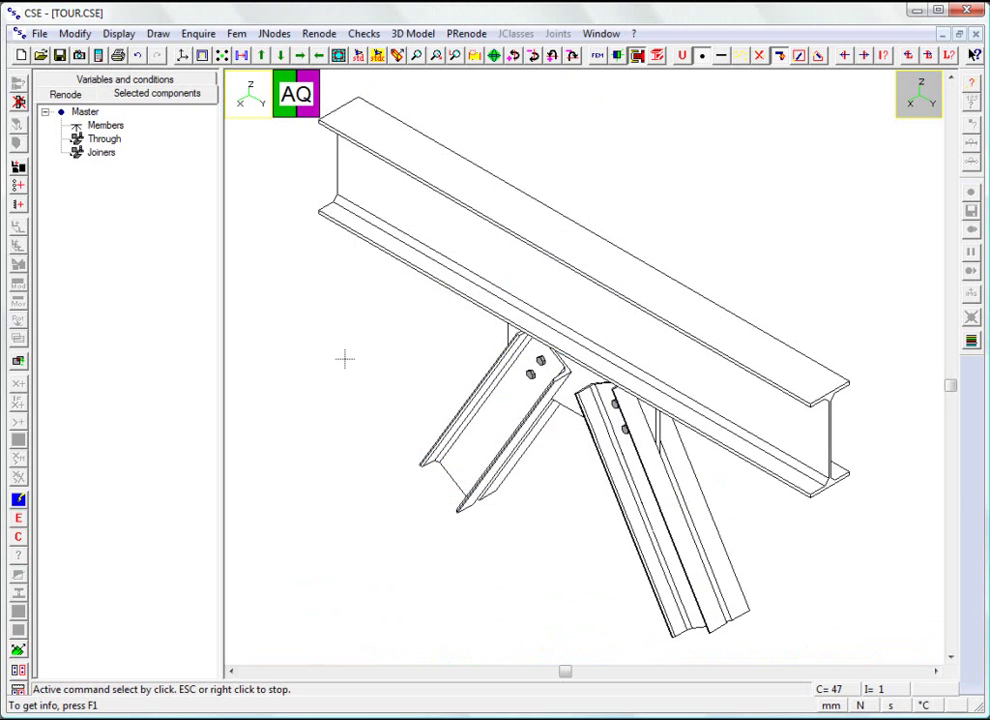